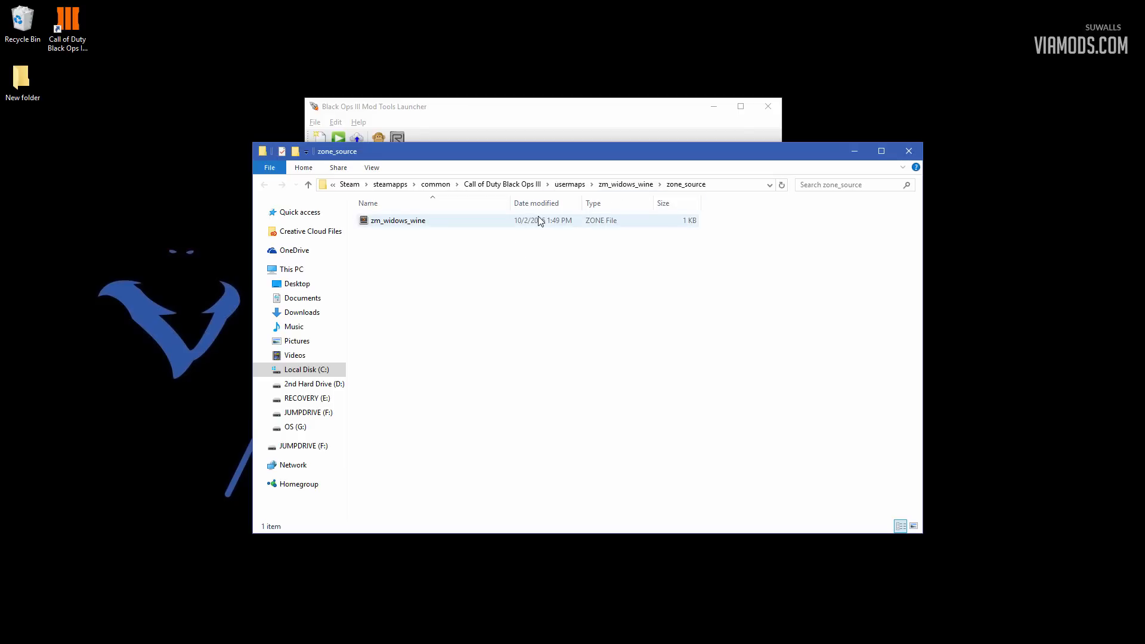
# Step: Open the zm_widows_wine GSC script from the scripts\zm folder of the zm_widows_wine usermap
pyautogui.click(570, 184)
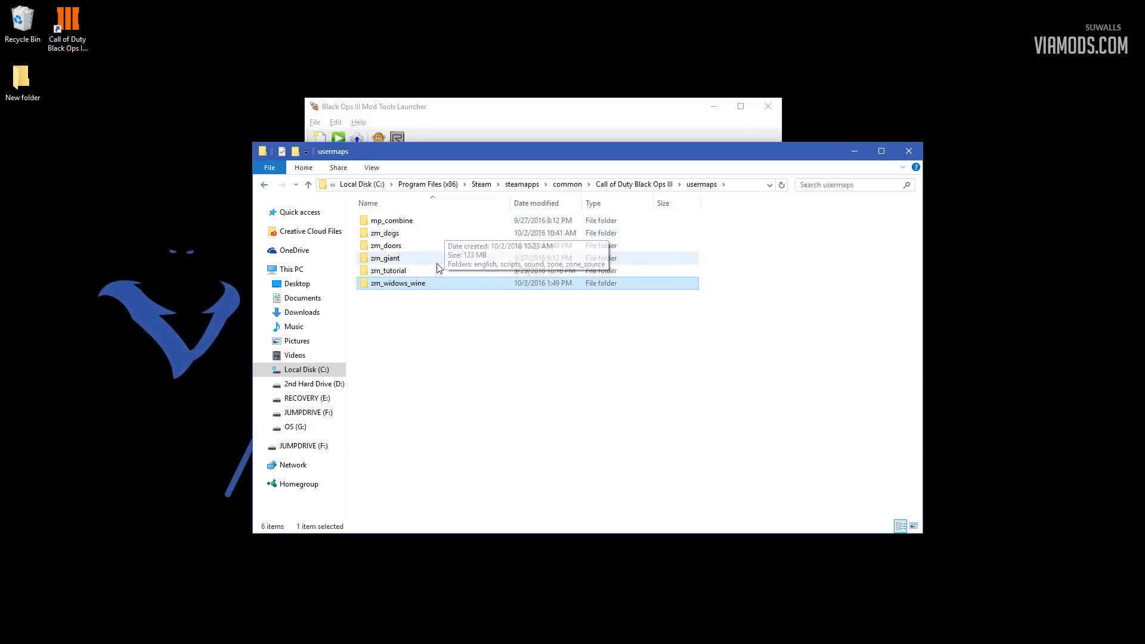
pyautogui.doubleClick(439, 285)
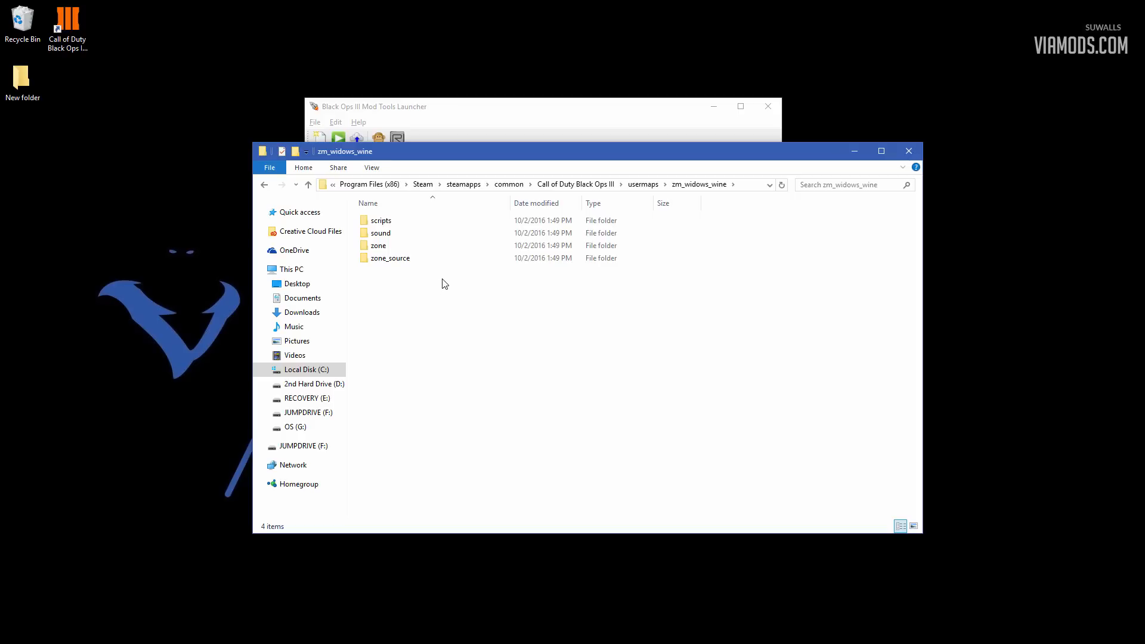
pyautogui.doubleClick(398, 226)
pyautogui.doubleClick(396, 223)
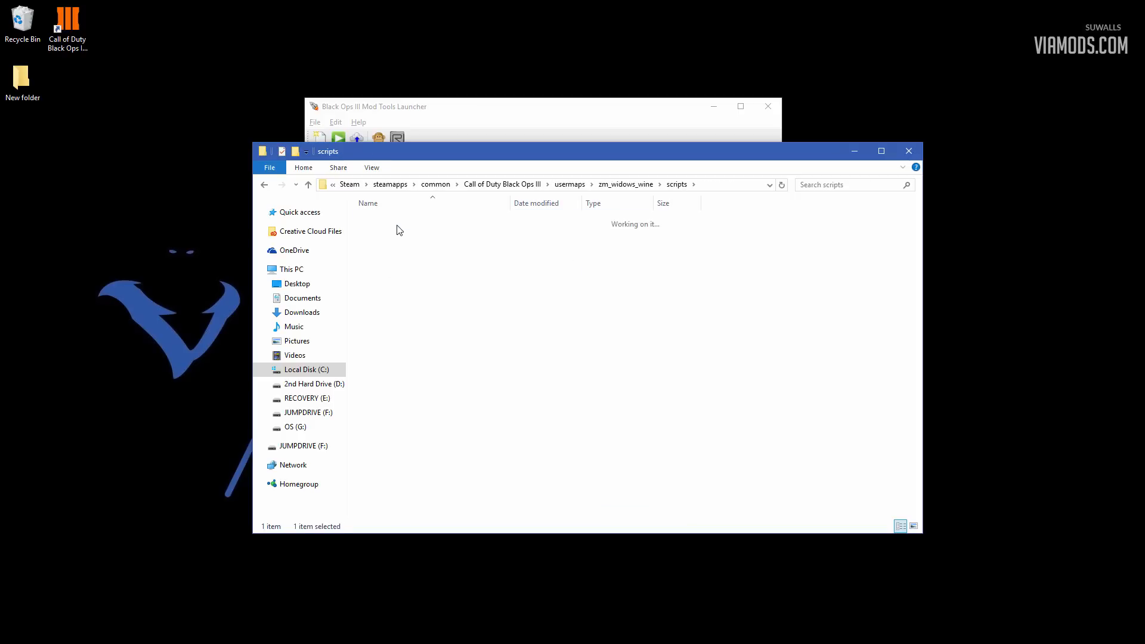
pyautogui.click(413, 235)
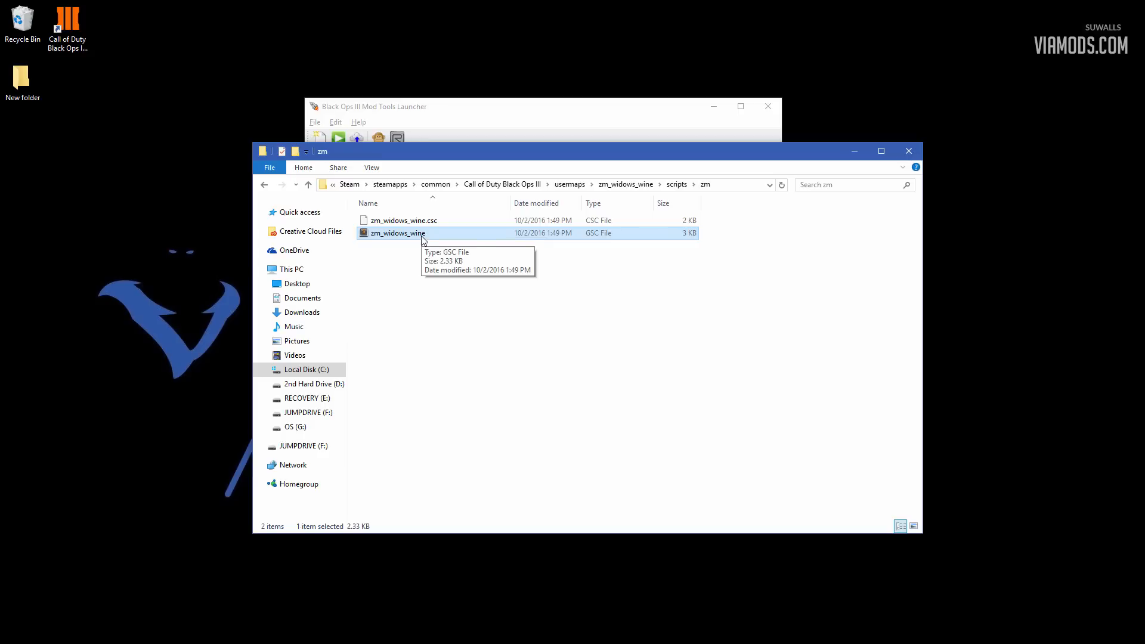
pyautogui.doubleClick(422, 234)
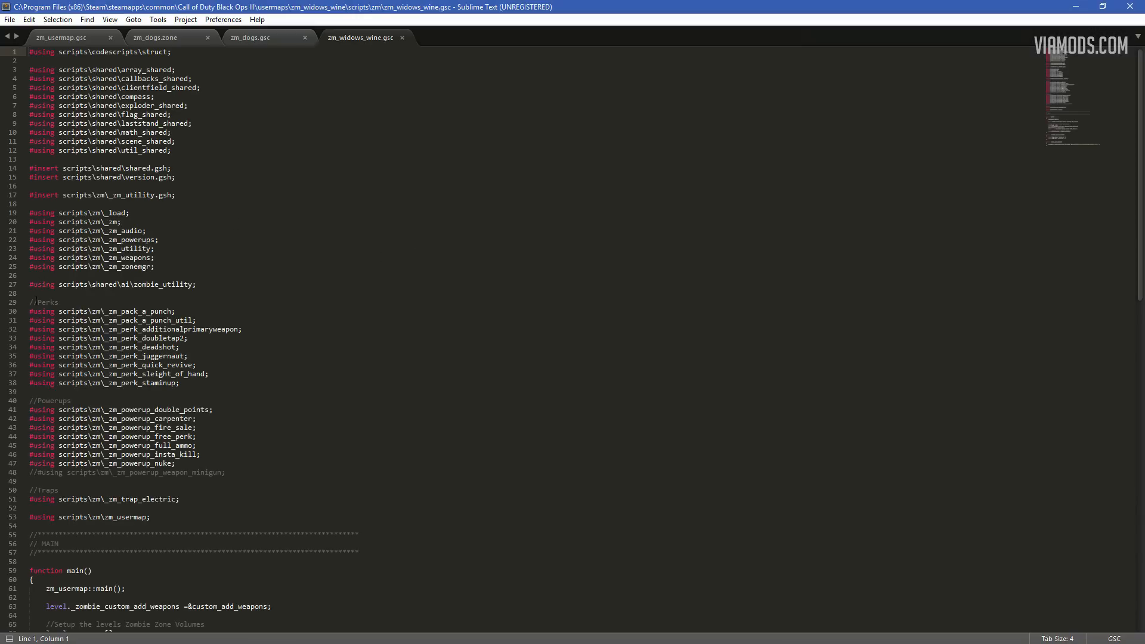
# Step: Duplicate the _zm_perk_staminup #using line directly below itself in the Perks section of zm_widows_wine.gsc
pyautogui.click(65, 302)
pyautogui.moveTo(203, 384); pyautogui.dragTo(29, 383)
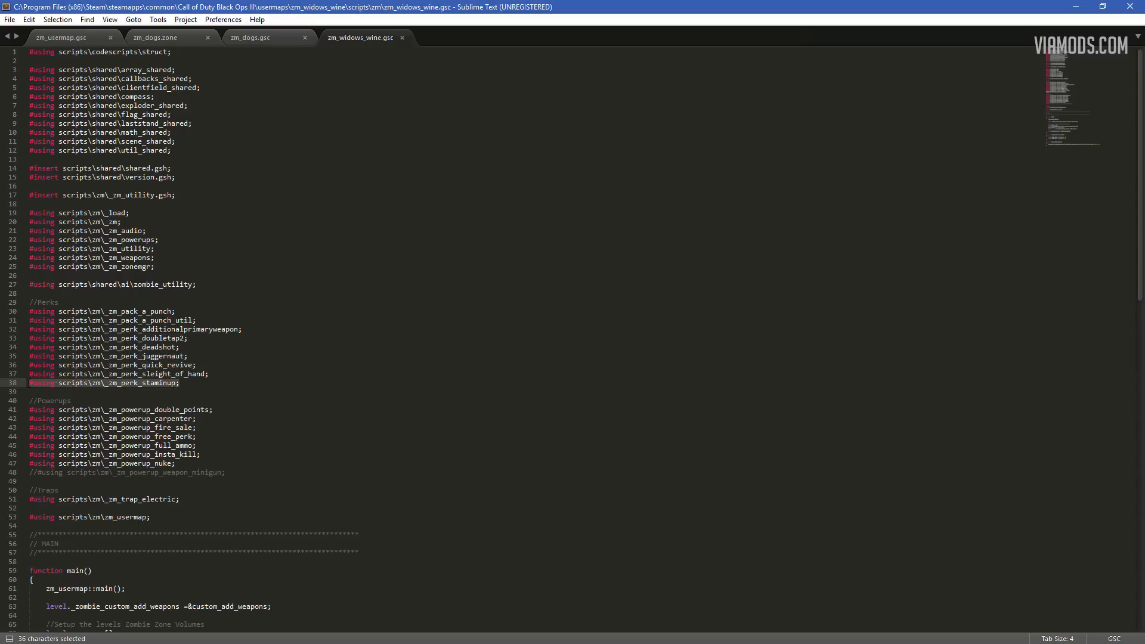
pyautogui.hotkey('ctrl', 'c')
pyautogui.click(199, 382)
pyautogui.press('Return')
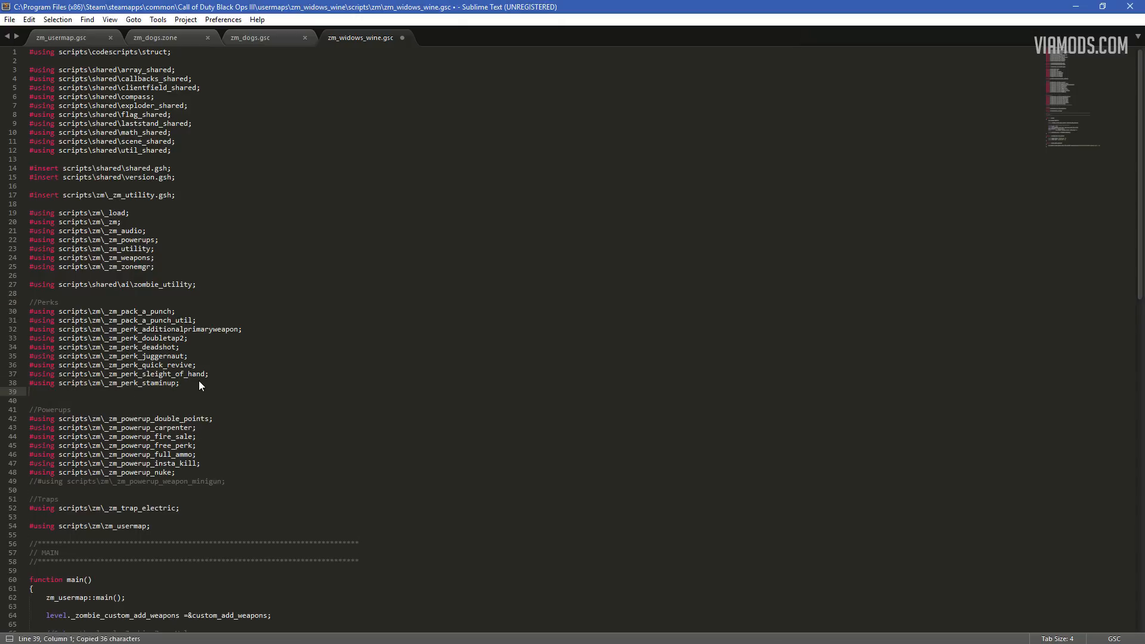
pyautogui.hotkey('ctrl', 'v')
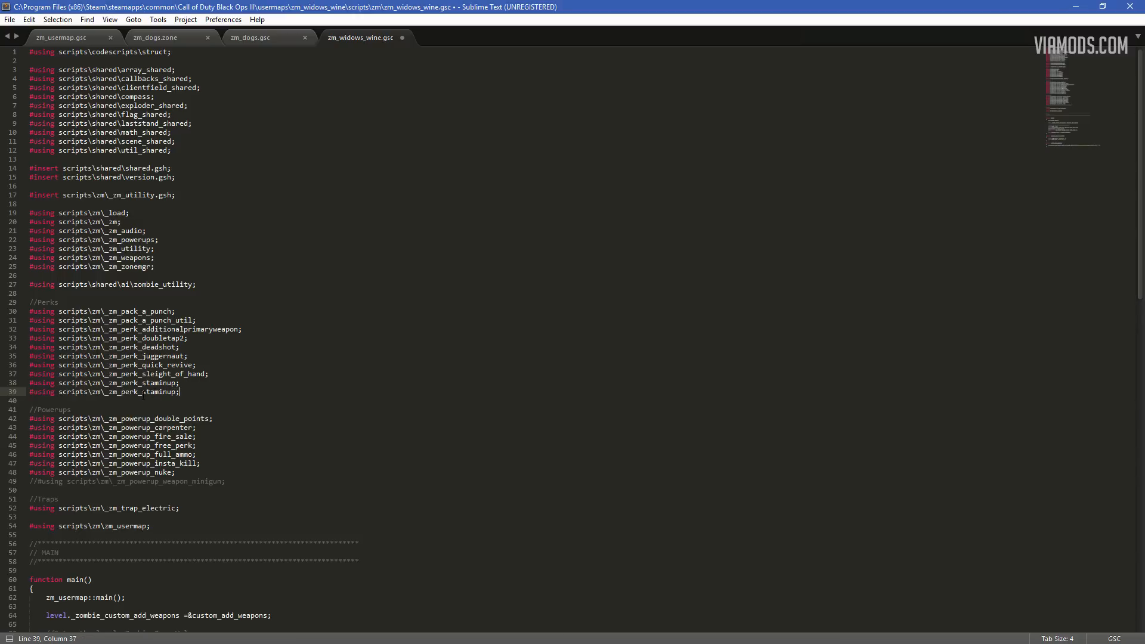
# Step: Change the duplicated staminup line to #using scripts\zm\_zm_perk_widows_wine; and save zm_widows_wine.gsc
pyautogui.moveTo(142, 393); pyautogui.dragTo(173, 392)
pyautogui.write('widows_wine')
pyautogui.hotkey('ctrl', 's')
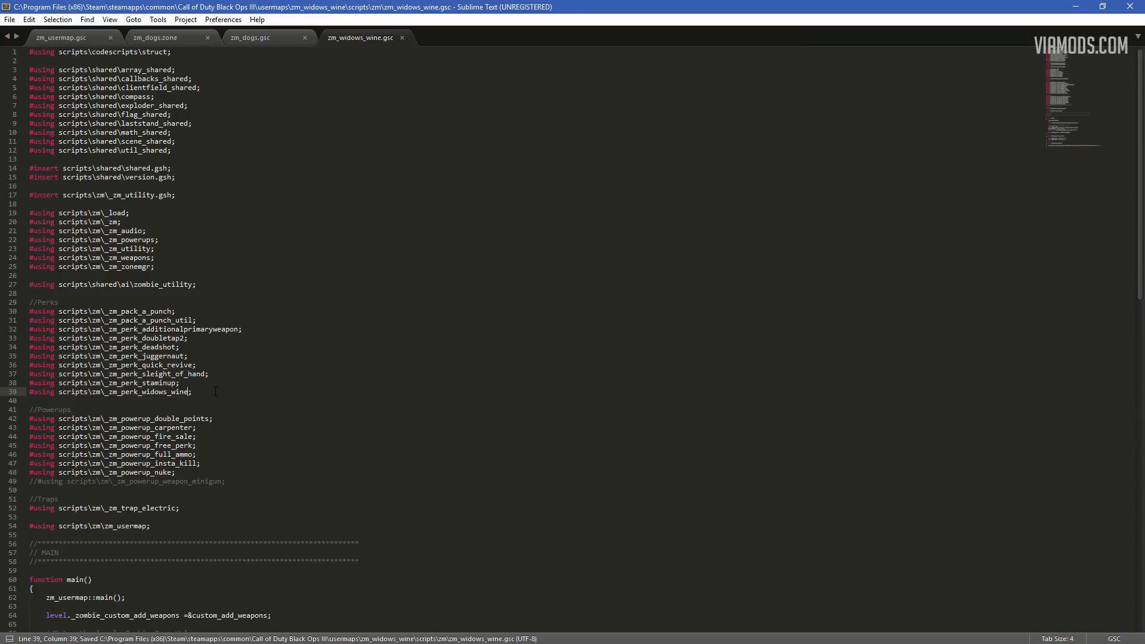
# Step: Open zm_widows_wine.csc from the same folder in Sublime Text, always using this app for .csc files
pyautogui.click(1077, 7)
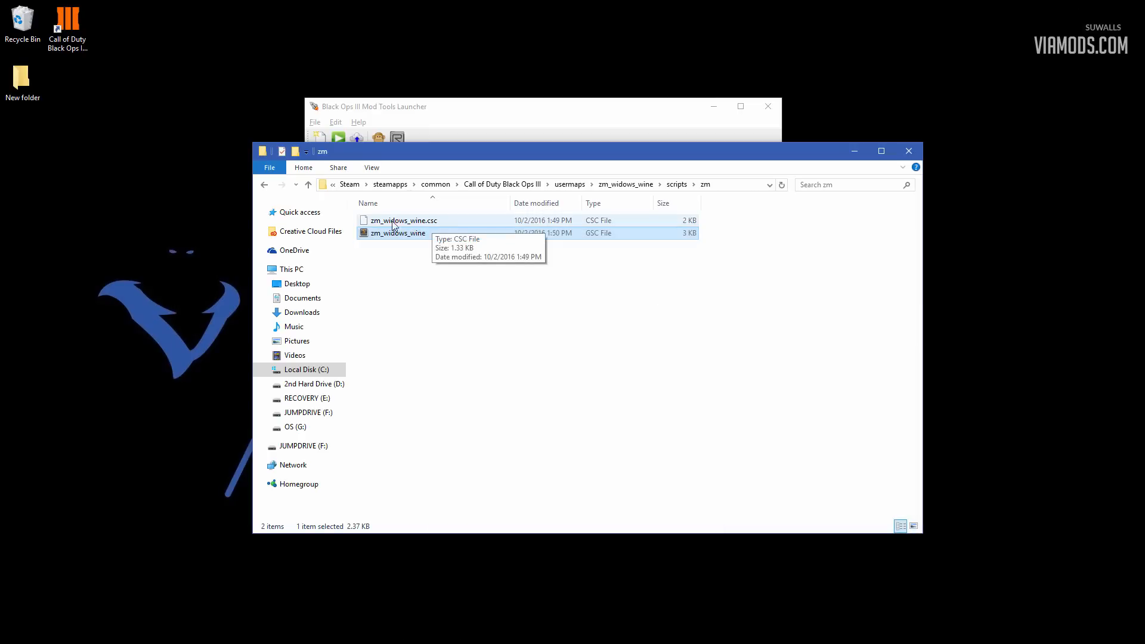
pyautogui.rightClick(436, 223)
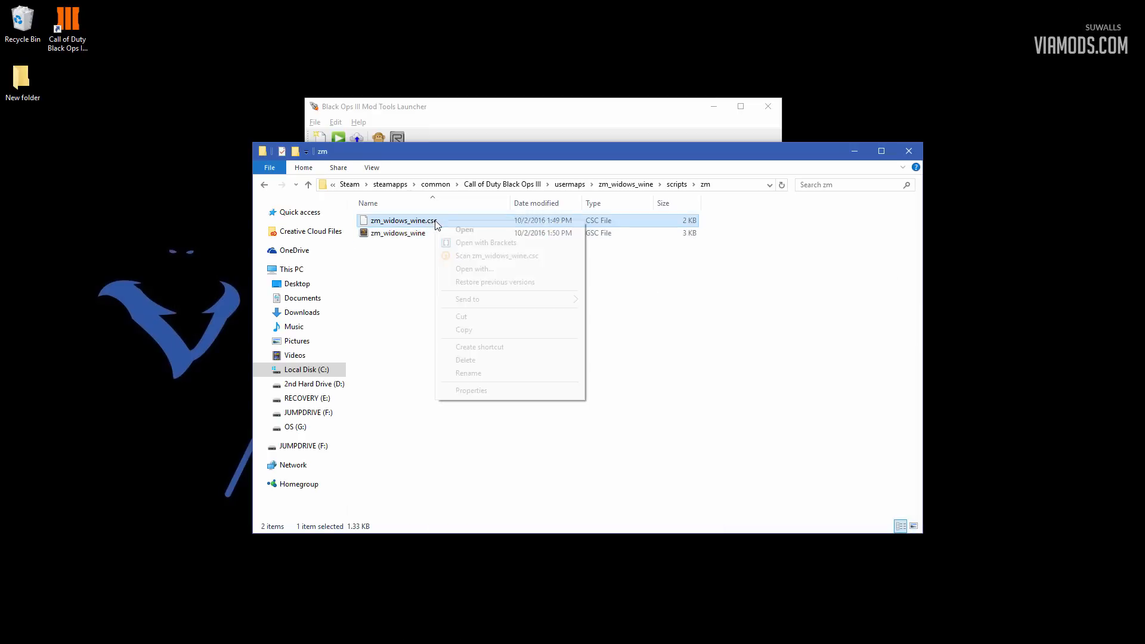
pyautogui.click(475, 269)
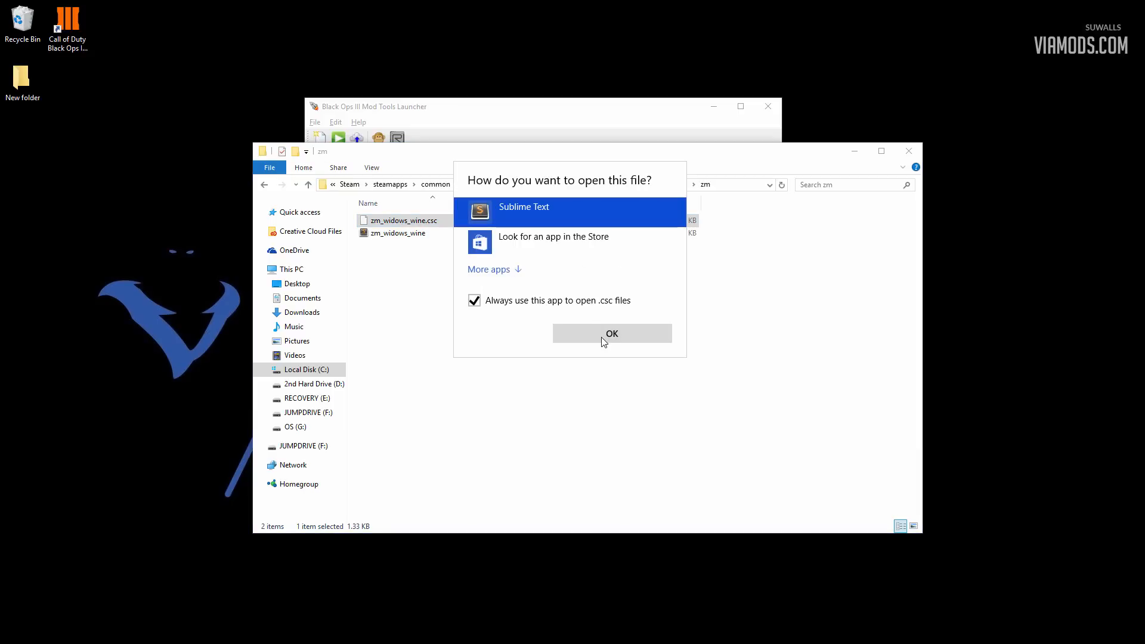
pyautogui.click(602, 338)
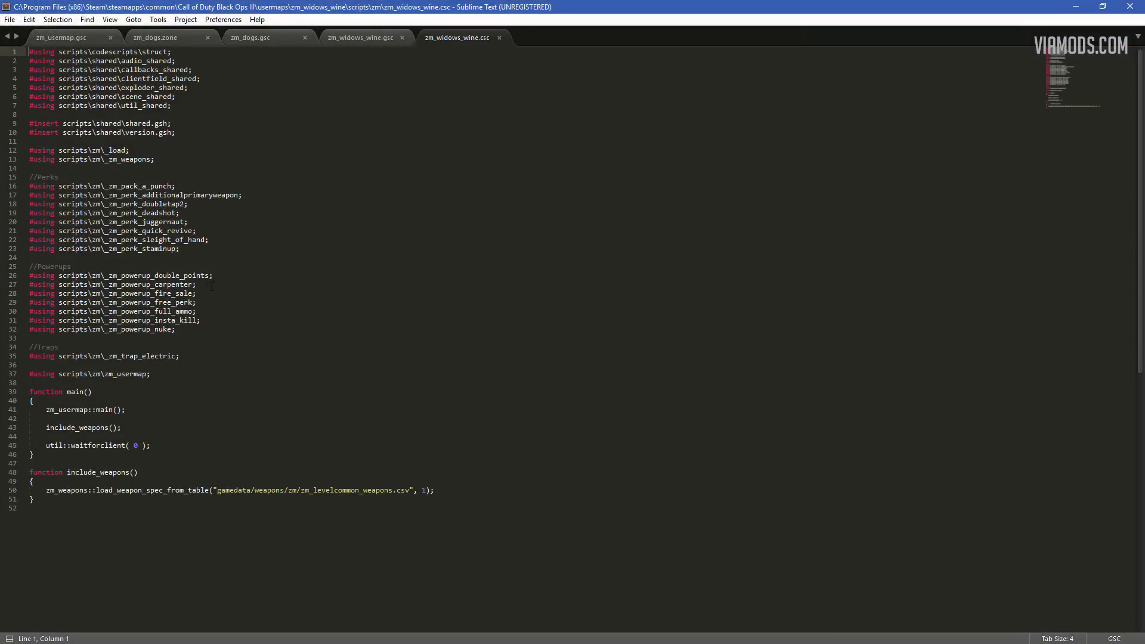
# Step: Duplicate the _zm_perk_staminup #using line directly below itself in the Perks section of zm_widows_wine.csc
pyautogui.click(199, 249)
pyautogui.moveTo(191, 250); pyautogui.dragTo(33, 250)
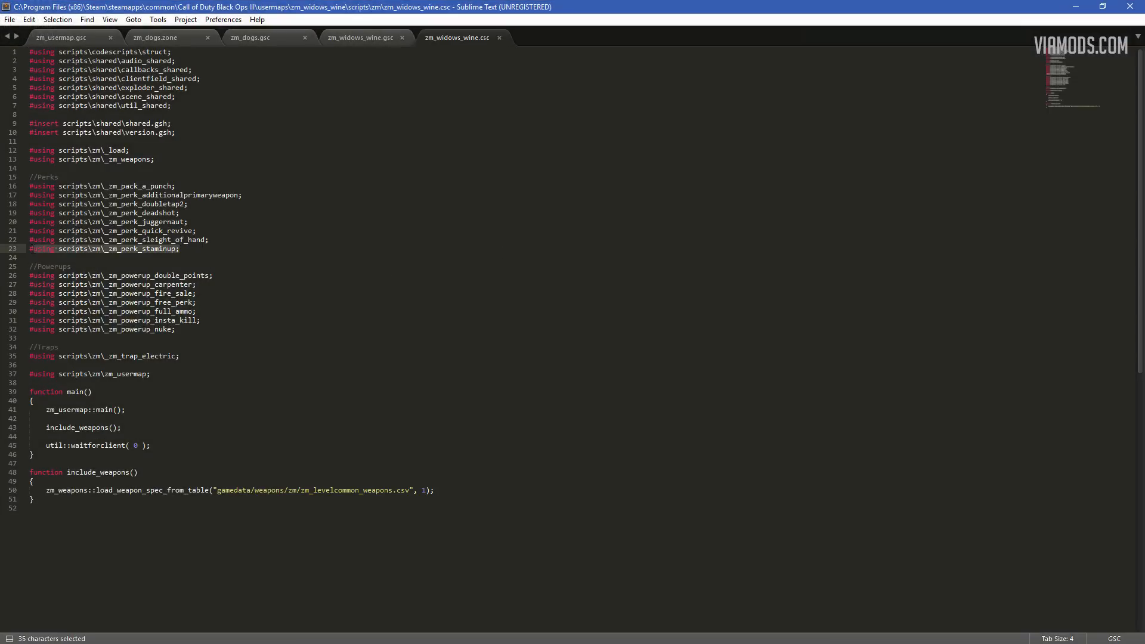
pyautogui.hotkey('ctrl', 'c')
pyautogui.click(188, 247)
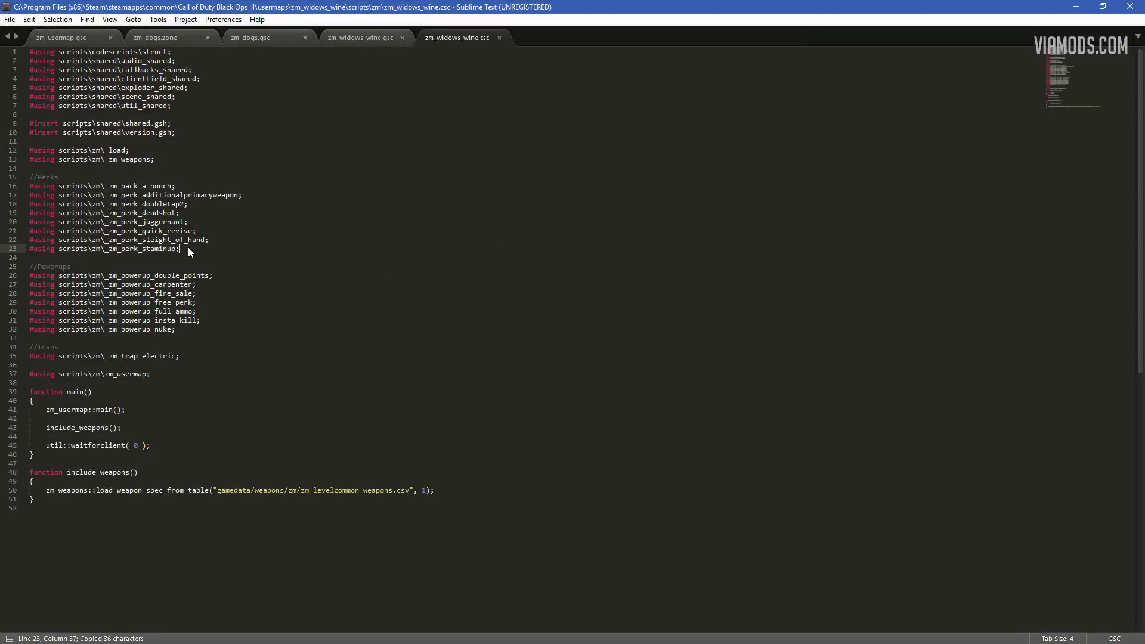
pyautogui.press('Return')
pyautogui.hotkey('ctrl', 'v')
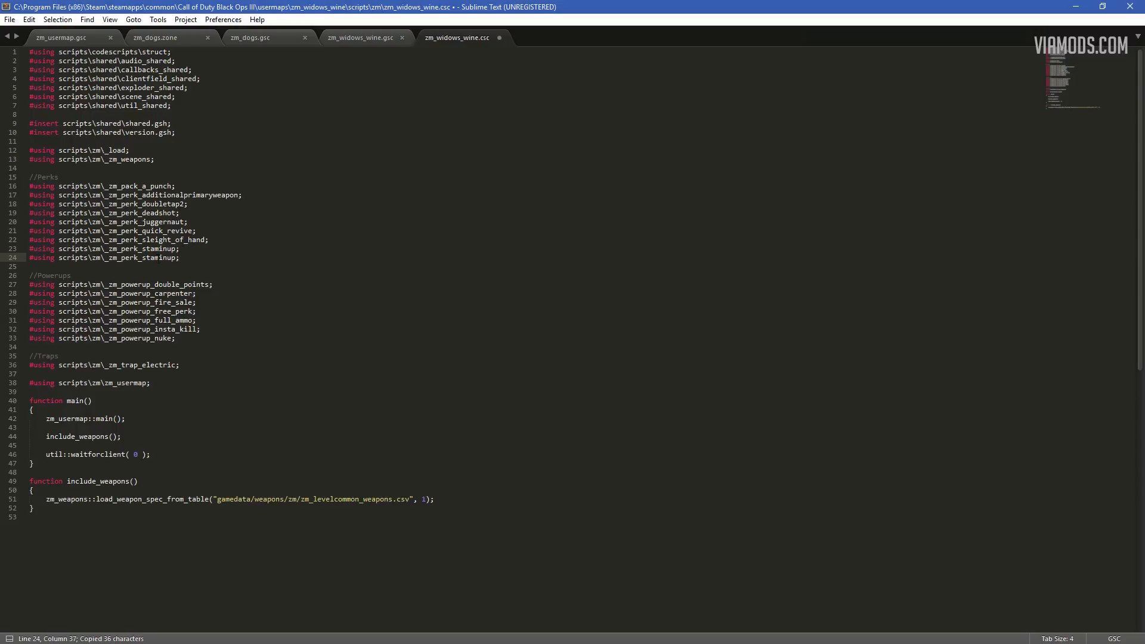
# Step: Replace staminup with widows_wine in the duplicated #using line and save zm_widows_wine.csc
pyautogui.doubleClick(157, 258)
pyautogui.click(159, 258)
pyautogui.moveTo(141, 257); pyautogui.dragTo(177, 258)
pyautogui.write('widwos')
pyautogui.press('BackSpace')
pyautogui.press('BackSpace')
pyautogui.press('BackSpace')
pyautogui.write('ows_wine')
pyautogui.hotkey('ctrl', 's')
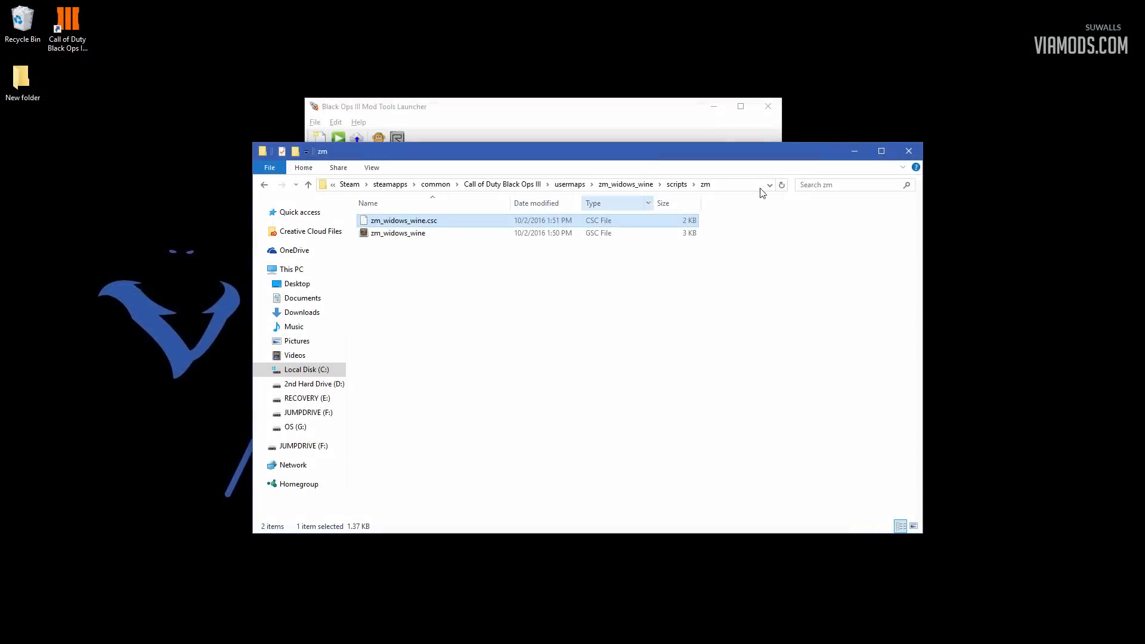
# Step: Close the script folder, switch to the Radiant level editor from the Mod Tools Launcher, and create a new empty map
pyautogui.click(909, 151)
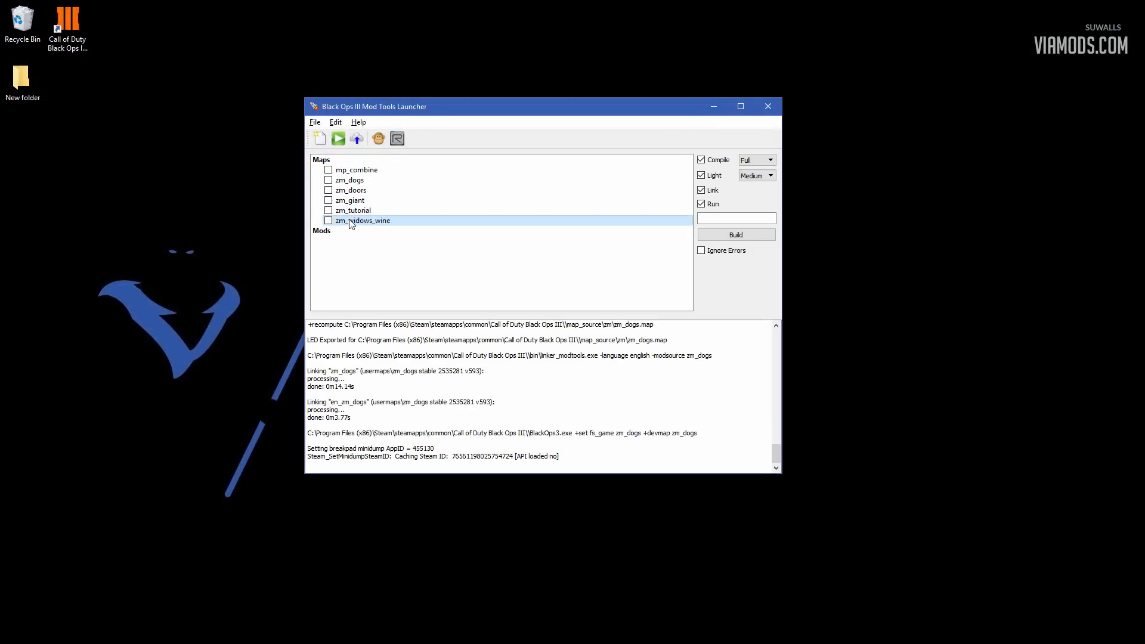
pyautogui.click(397, 138)
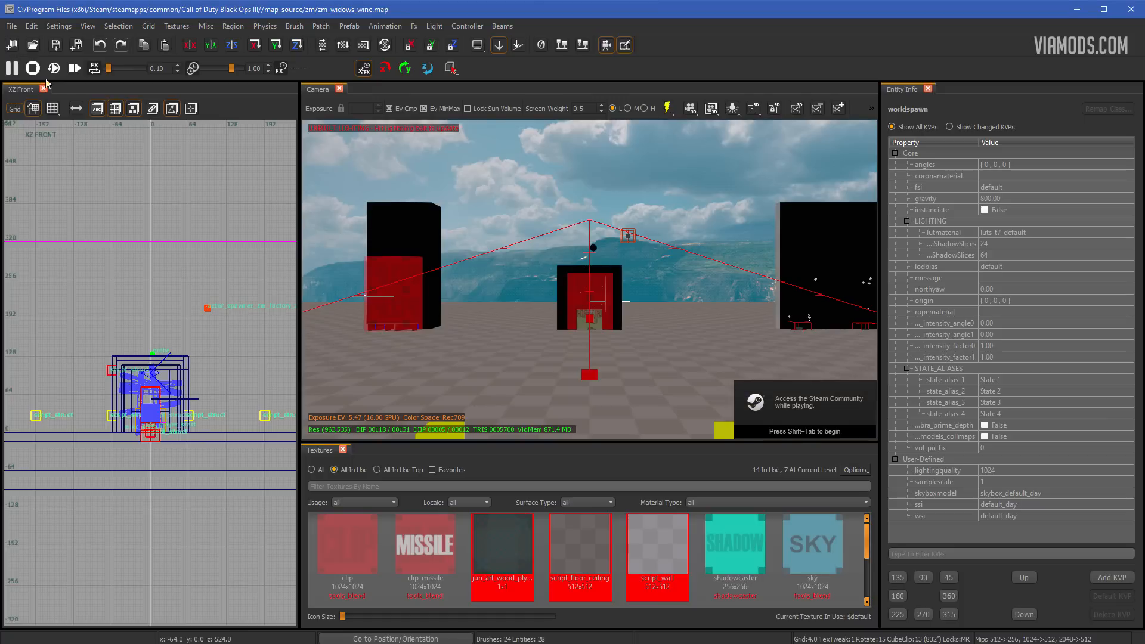
pyautogui.click(13, 27)
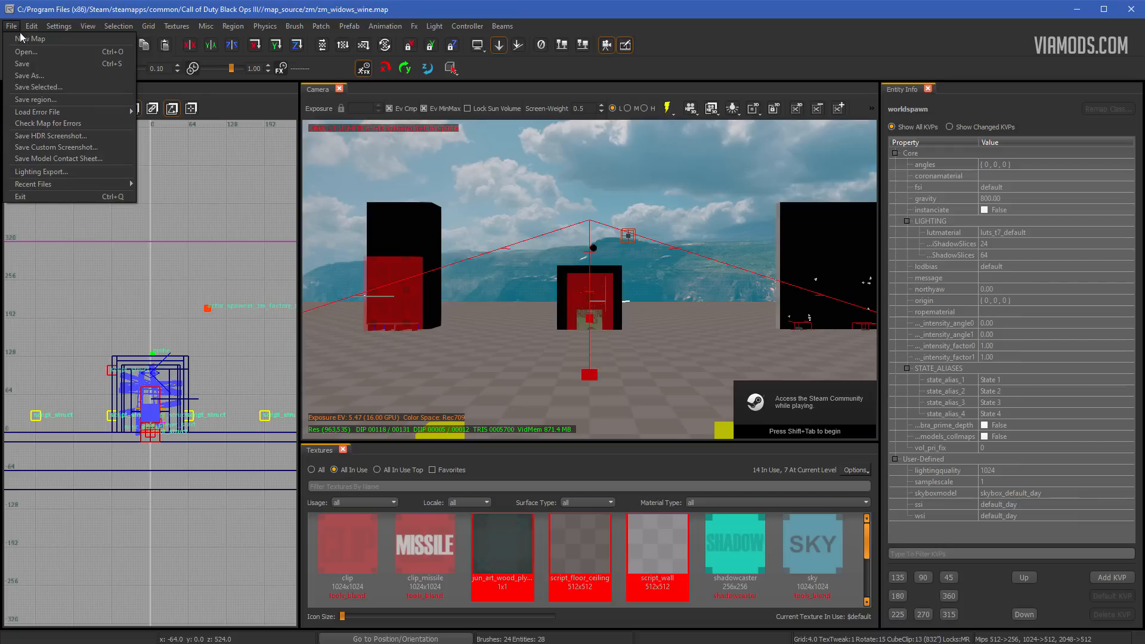
pyautogui.click(28, 40)
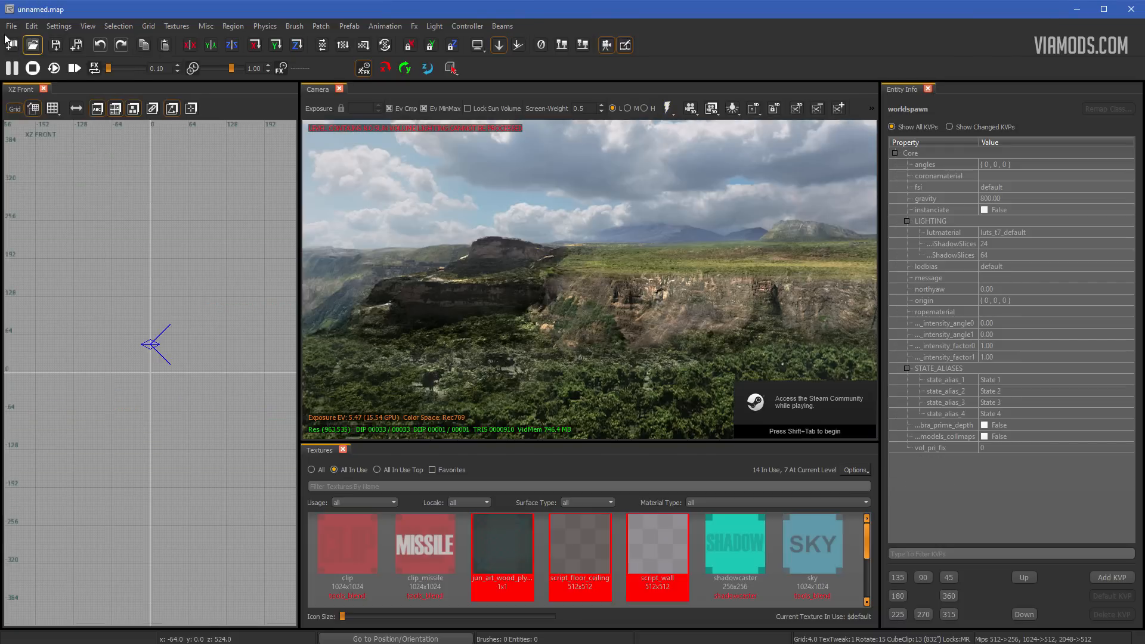
# Step: Open the prefab map vending_juggernaut_struct.map from map_source\_prefabs\zm\zm_core
pyautogui.click(17, 27)
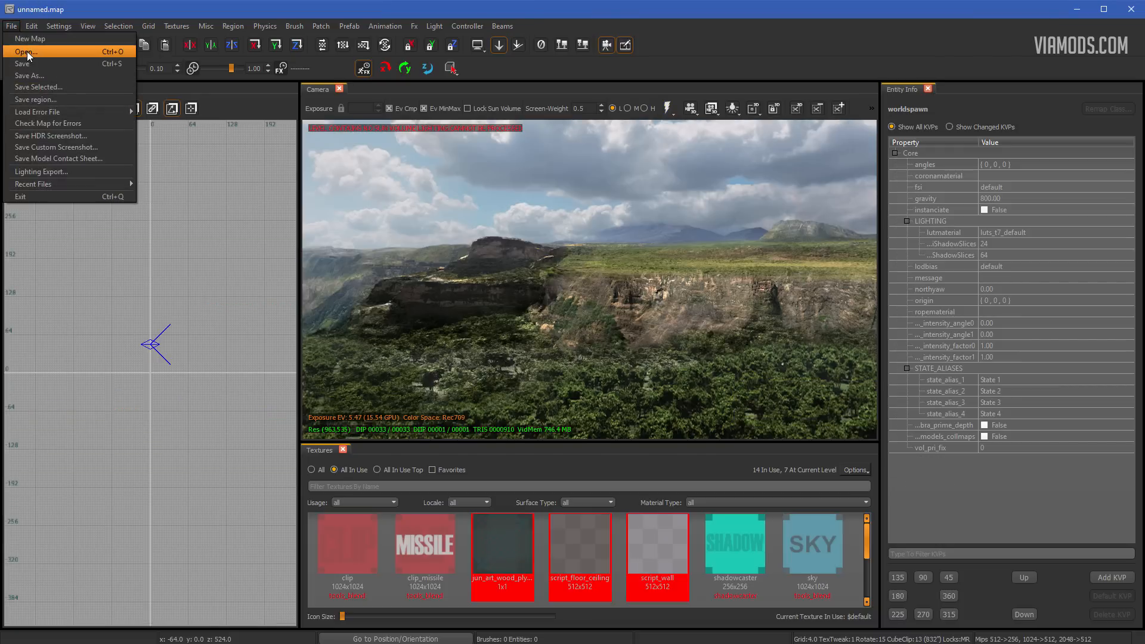
pyautogui.click(26, 51)
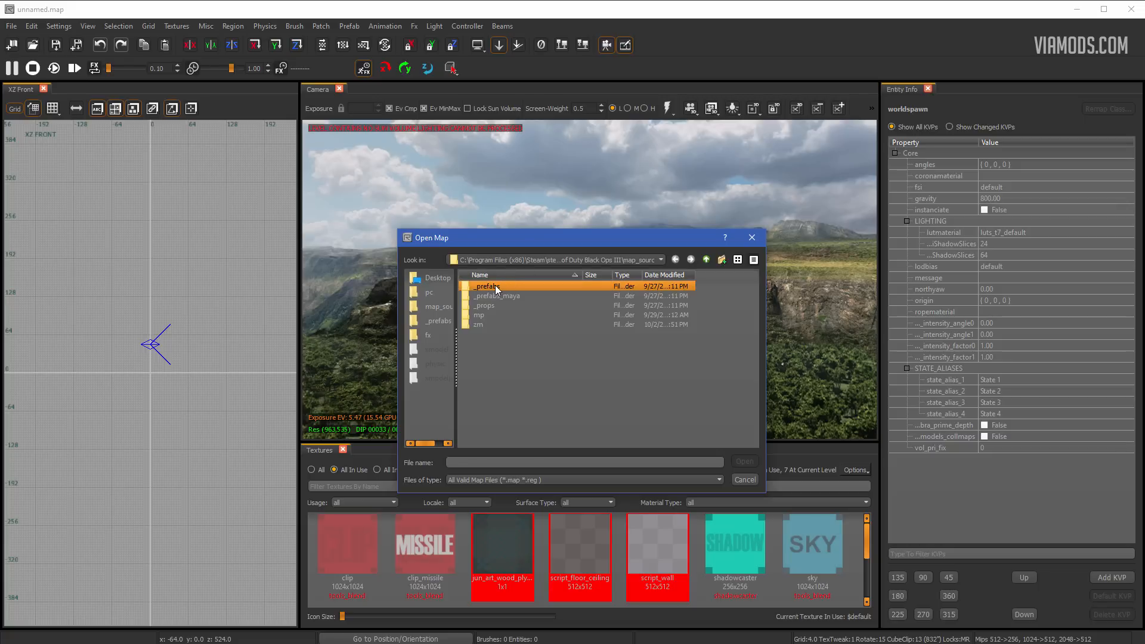
pyautogui.click(661, 260)
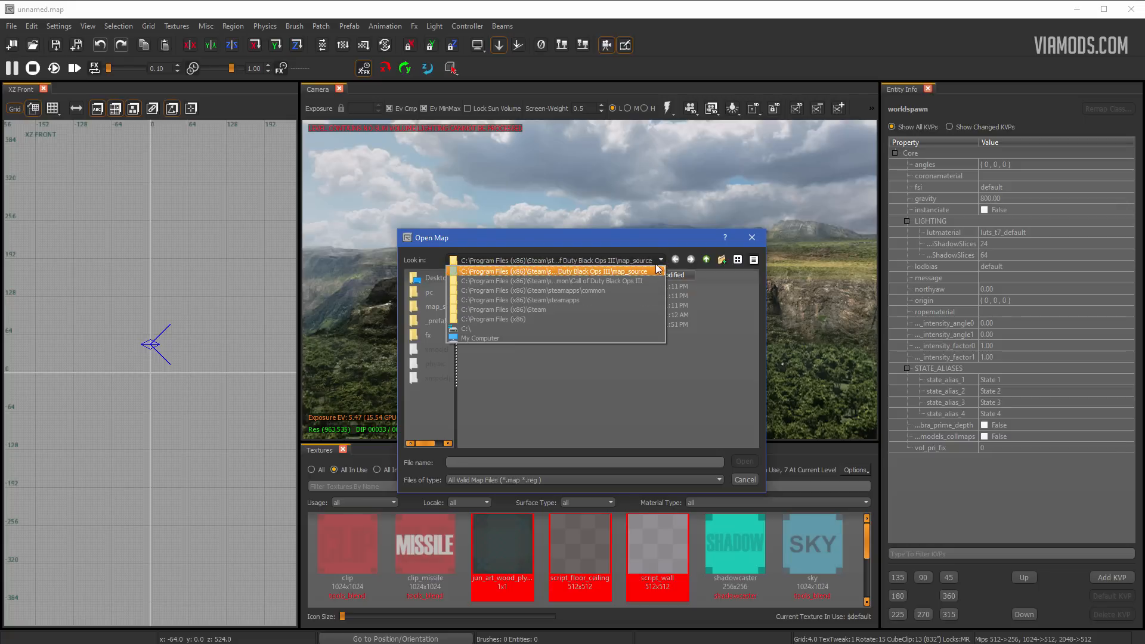
pyautogui.click(630, 271)
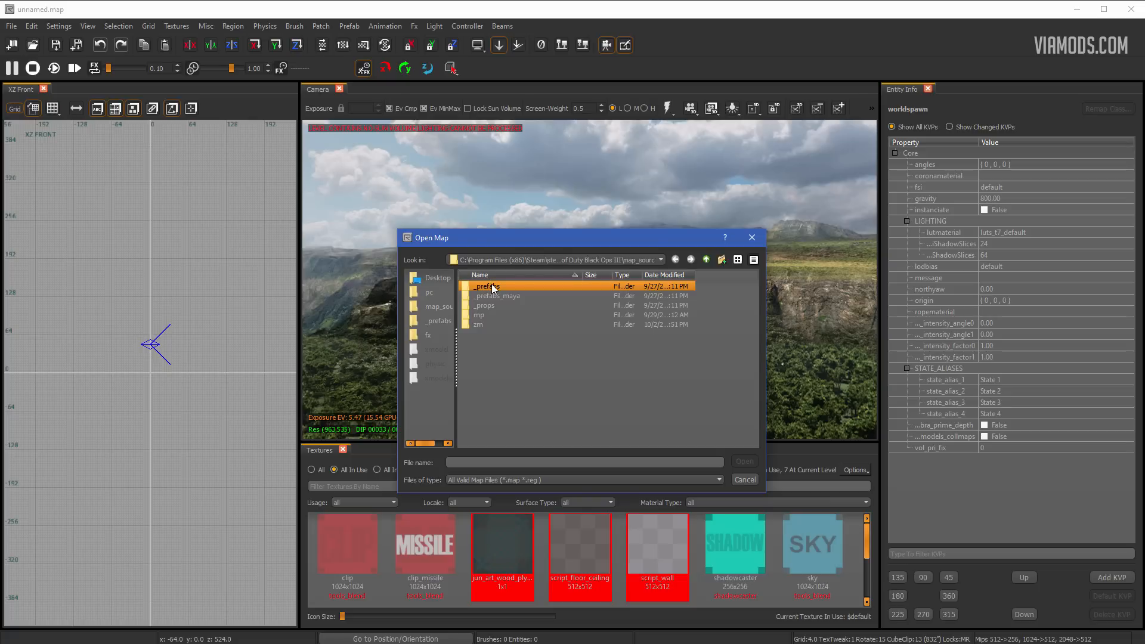
pyautogui.doubleClick(491, 284)
pyautogui.click(501, 316)
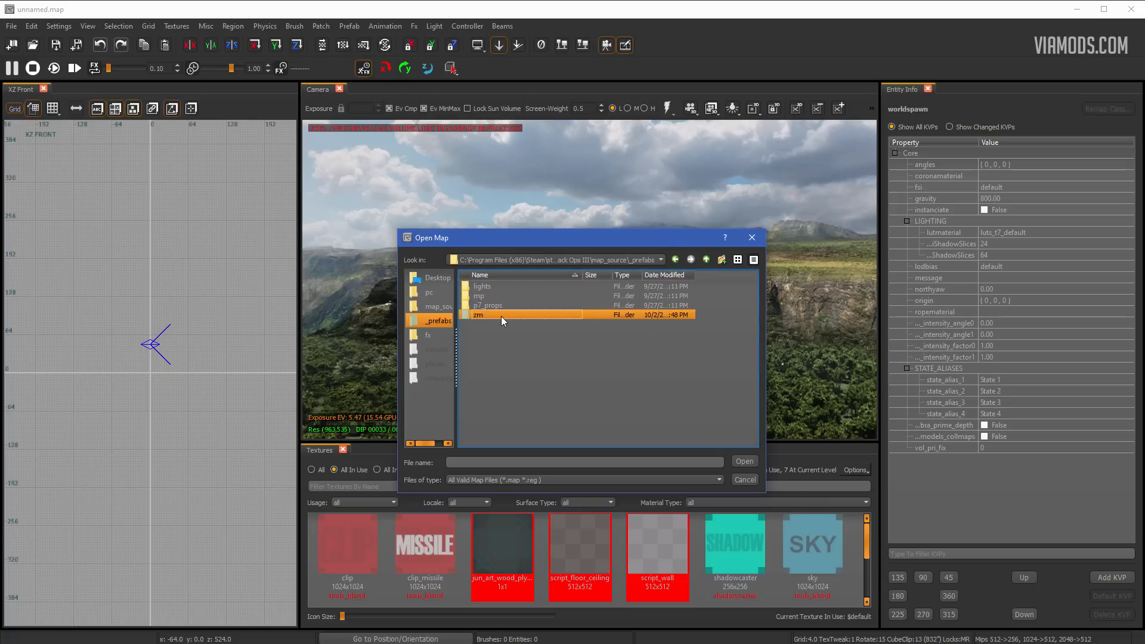
pyautogui.doubleClick(493, 315)
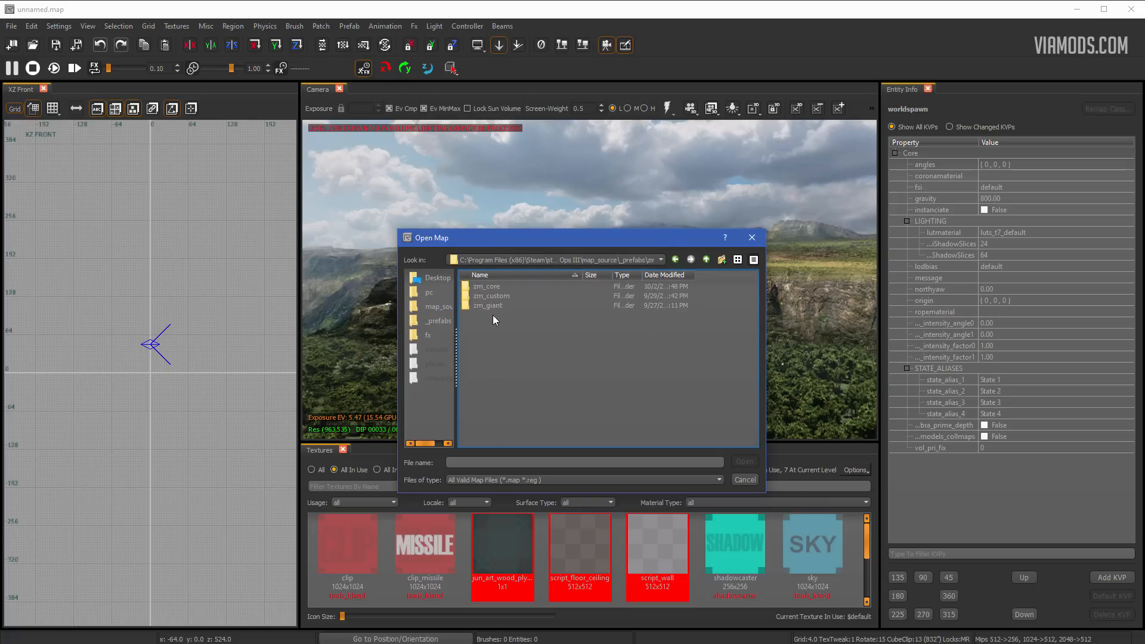
pyautogui.doubleClick(508, 286)
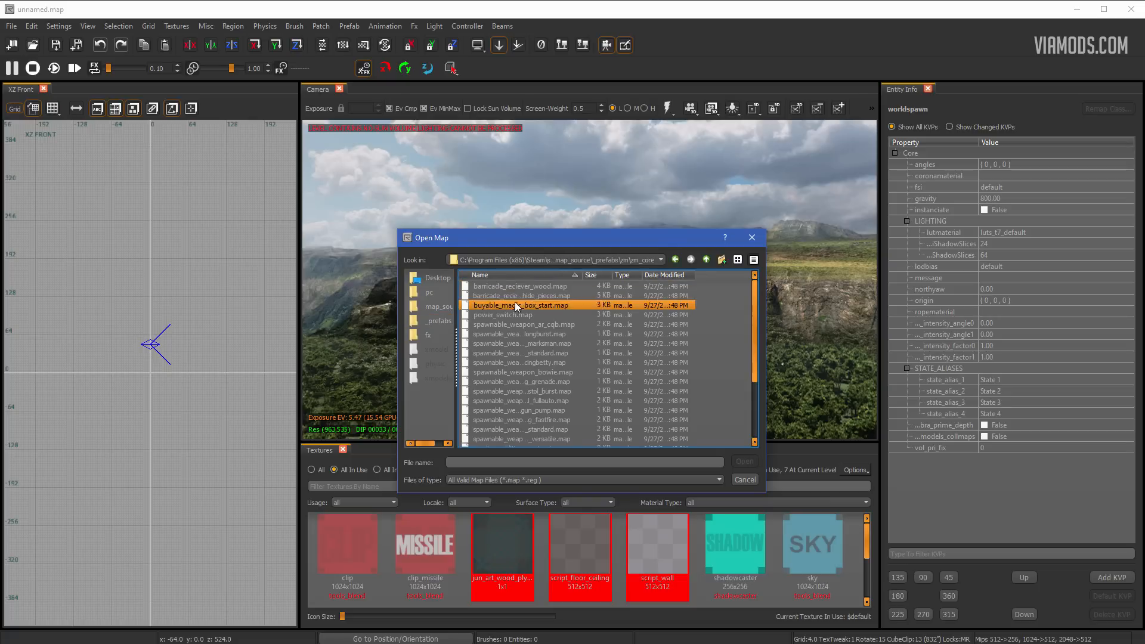
pyautogui.scroll(-3, 515, 307)
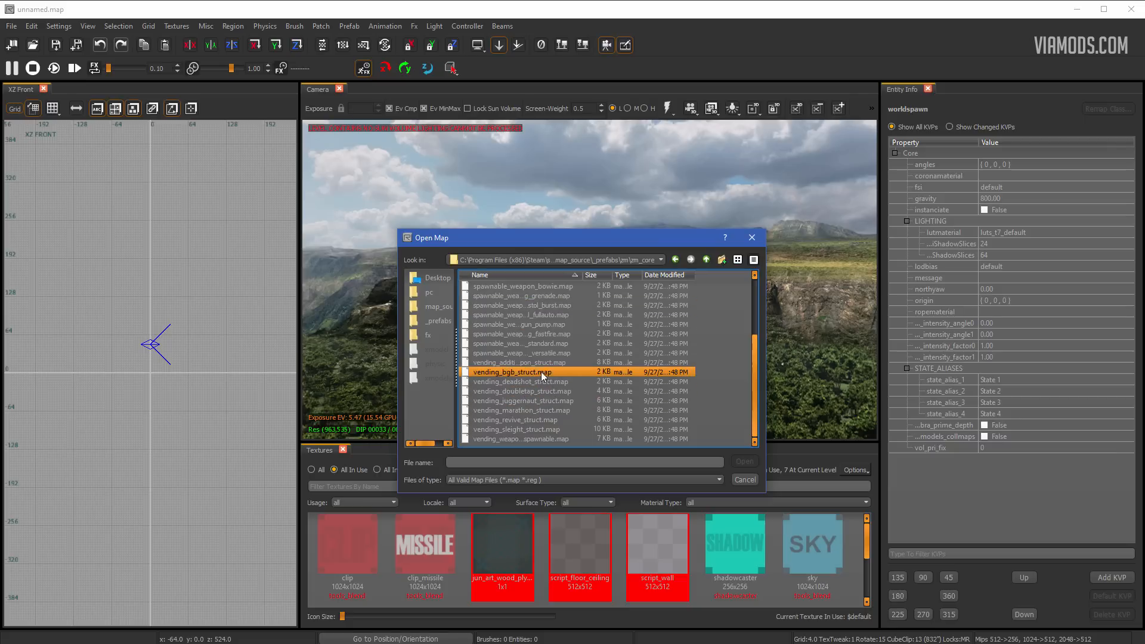
pyautogui.doubleClick(503, 401)
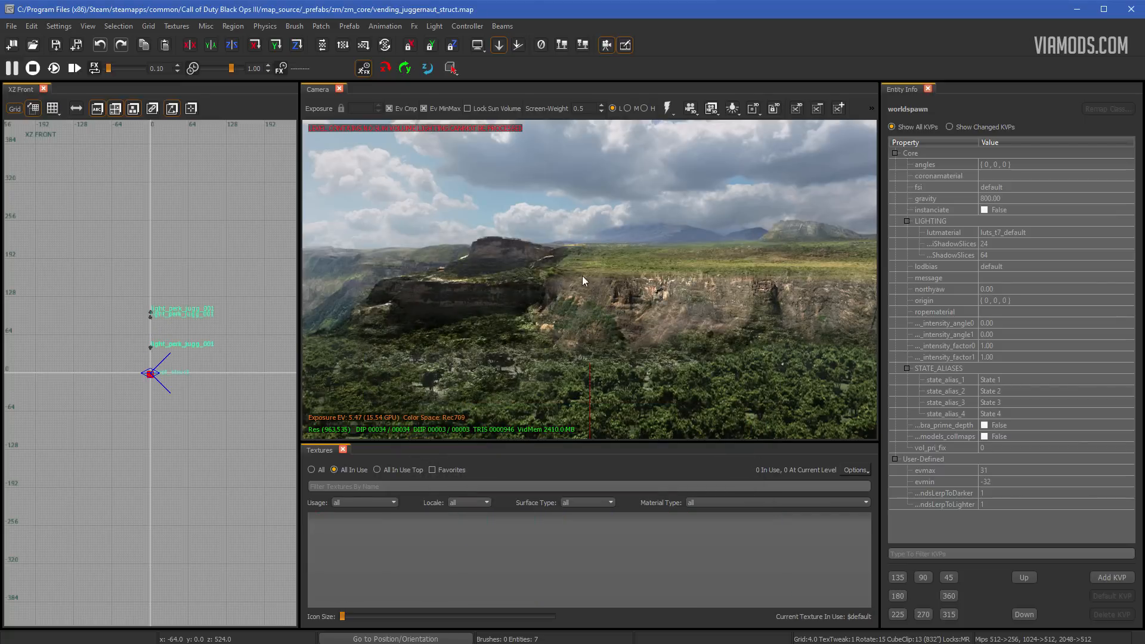
# Step: Examine the arrangement of the Juggernaut prefab's struct and lights in the XY top, camera and YZ side views
pyautogui.scroll(-2, 179, 369)
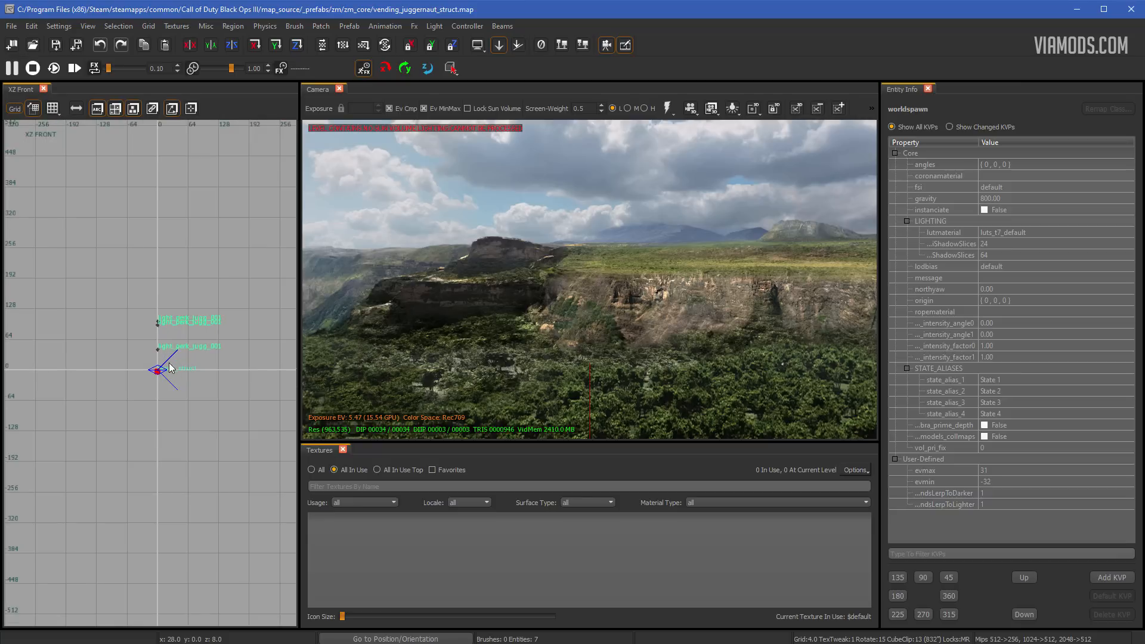
pyautogui.hotkey('ctrl', 'Tab')
pyautogui.hotkey('ctrl', 'Tab')
pyautogui.hotkey('ctrl', 'Tab')
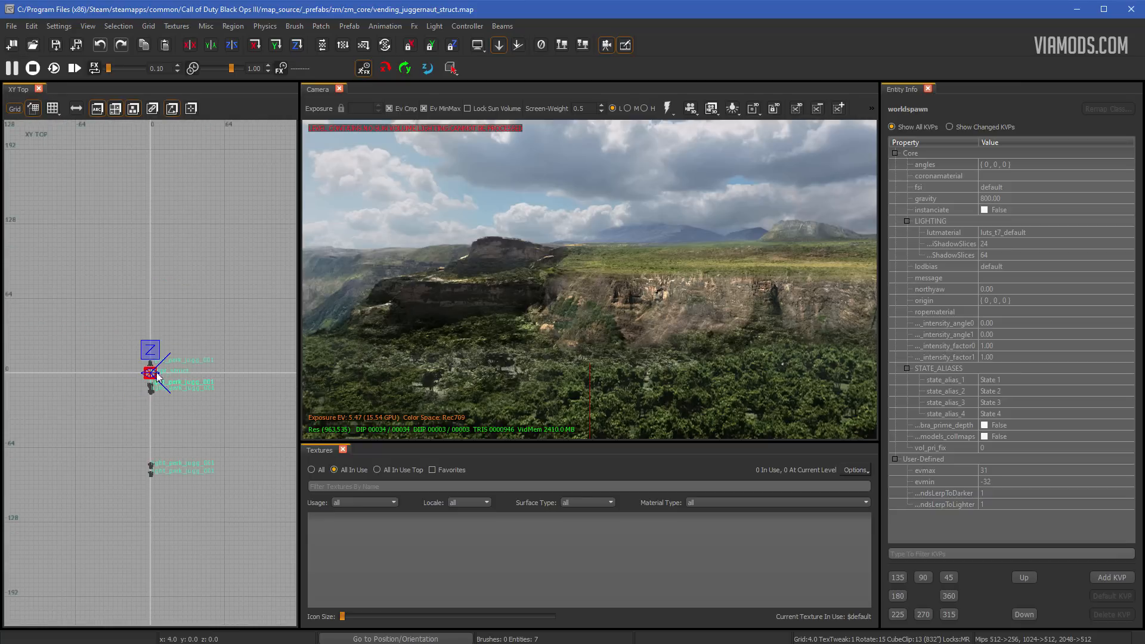
pyautogui.scroll(-5, 477, 325)
pyautogui.moveTo(477, 325); pyautogui.dragTo(567, 327, button='right')
pyautogui.scroll(6, 158, 359)
pyautogui.scroll(1, 152, 370)
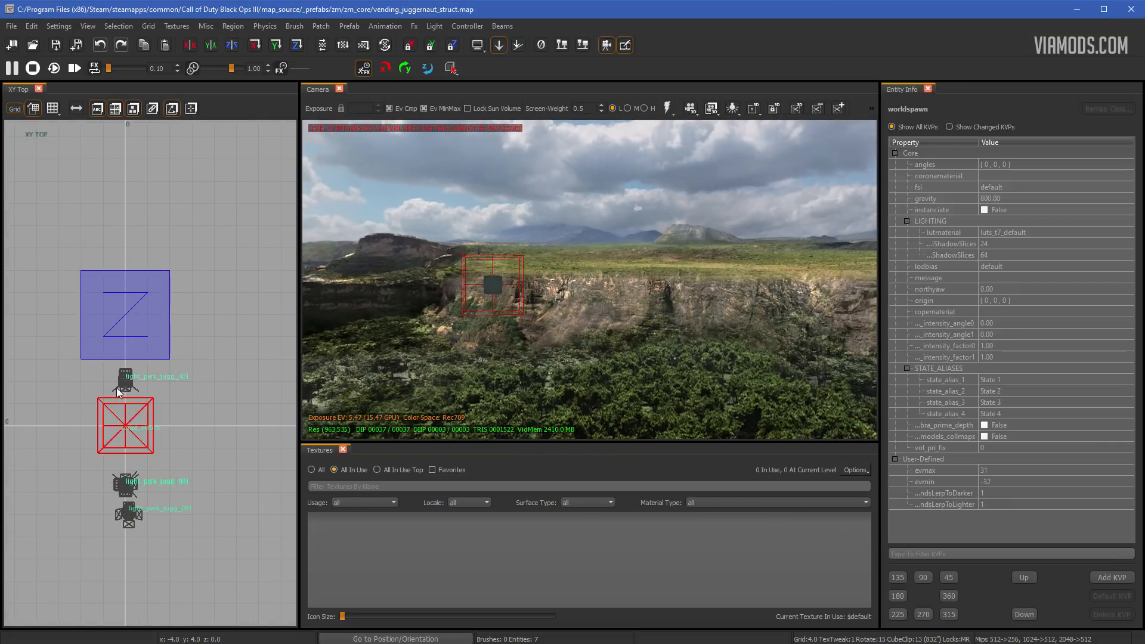
pyautogui.moveTo(152, 369); pyautogui.dragTo(142, 275, button='right')
pyautogui.scroll(-2, 136, 276)
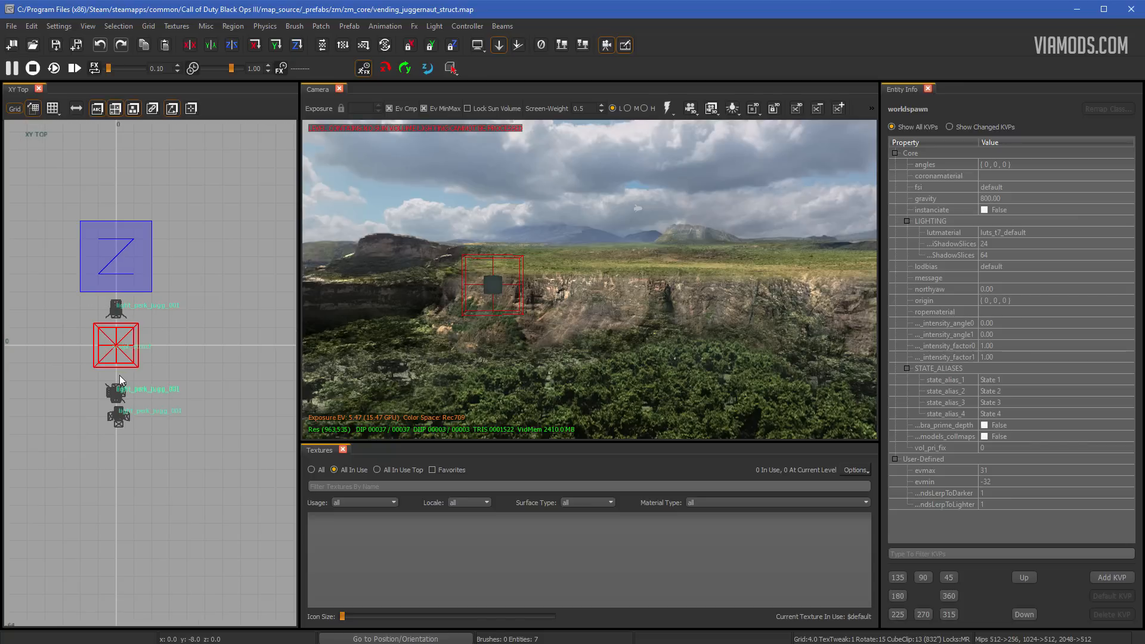
pyautogui.hotkey('ctrl', 'Tab')
pyautogui.hotkey('ctrl', 'Tab')
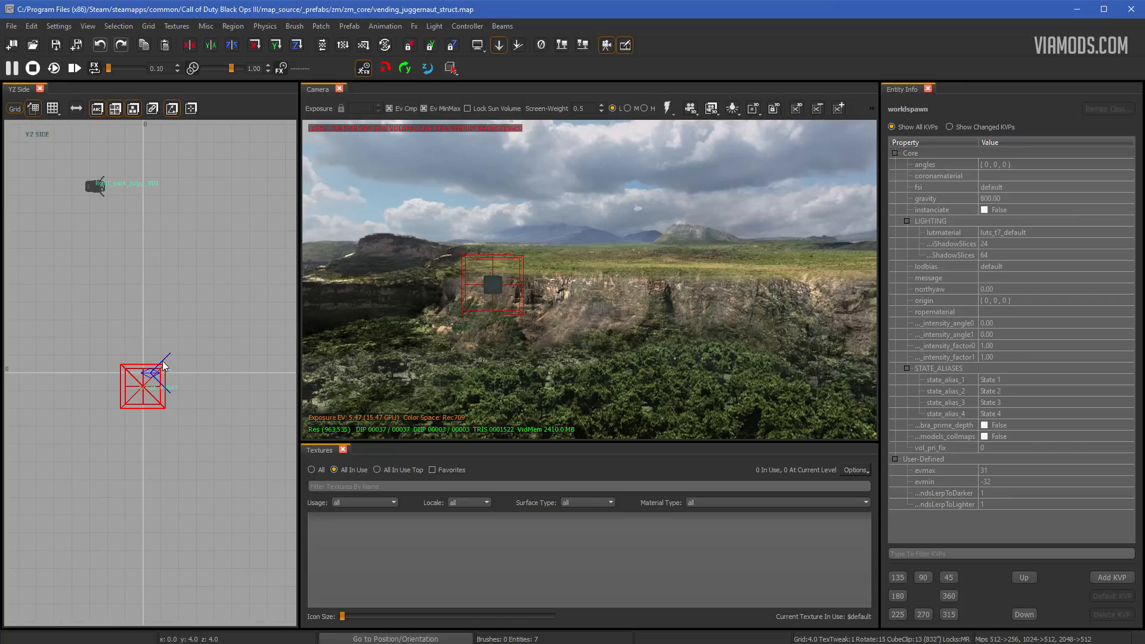
# Step: Examine the layout of the Juggernaut prefab's lights and struct in the XZ front and YZ side views
pyautogui.hotkey('ctrl', 'Tab')
pyautogui.scroll(-4, 156, 351)
pyautogui.moveTo(165, 228); pyautogui.dragTo(157, 284, button='right')
pyautogui.hotkey('ctrl', 'Tab')
pyautogui.hotkey('ctrl', 'Tab')
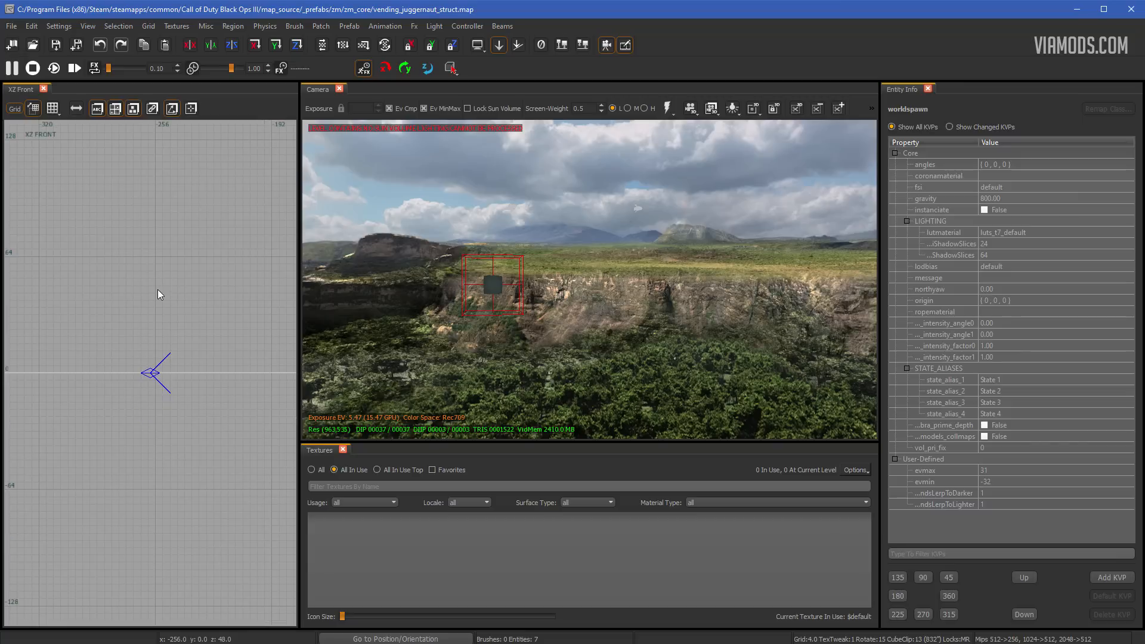
pyautogui.scroll(2, 151, 255)
pyautogui.scroll(-3, 152, 255)
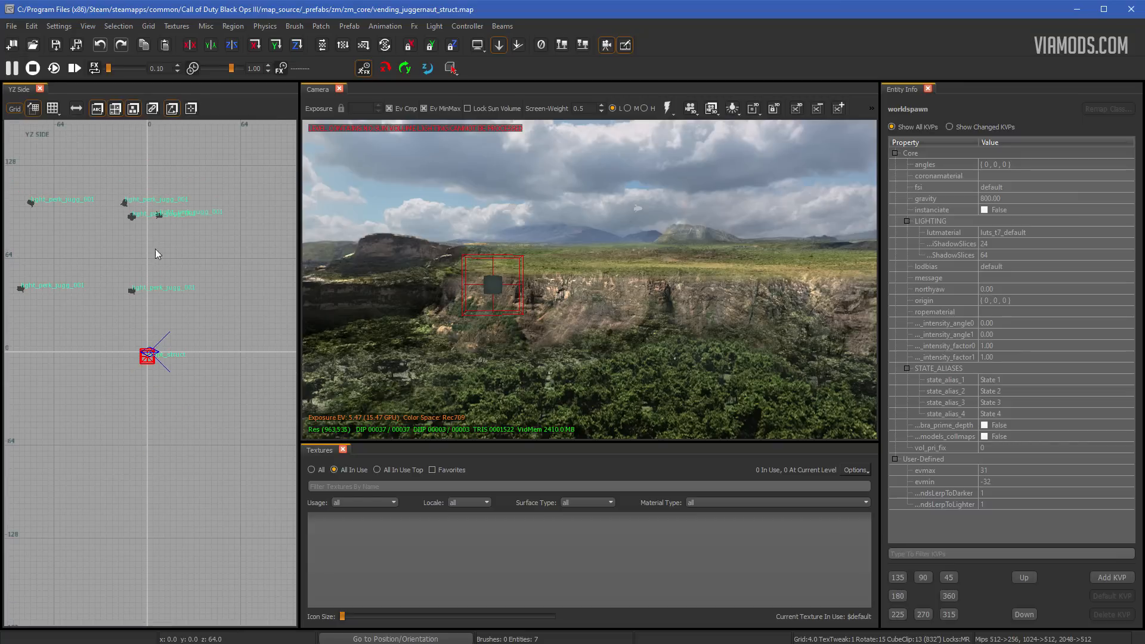
pyautogui.moveTo(157, 248); pyautogui.dragTo(197, 250, button='right')
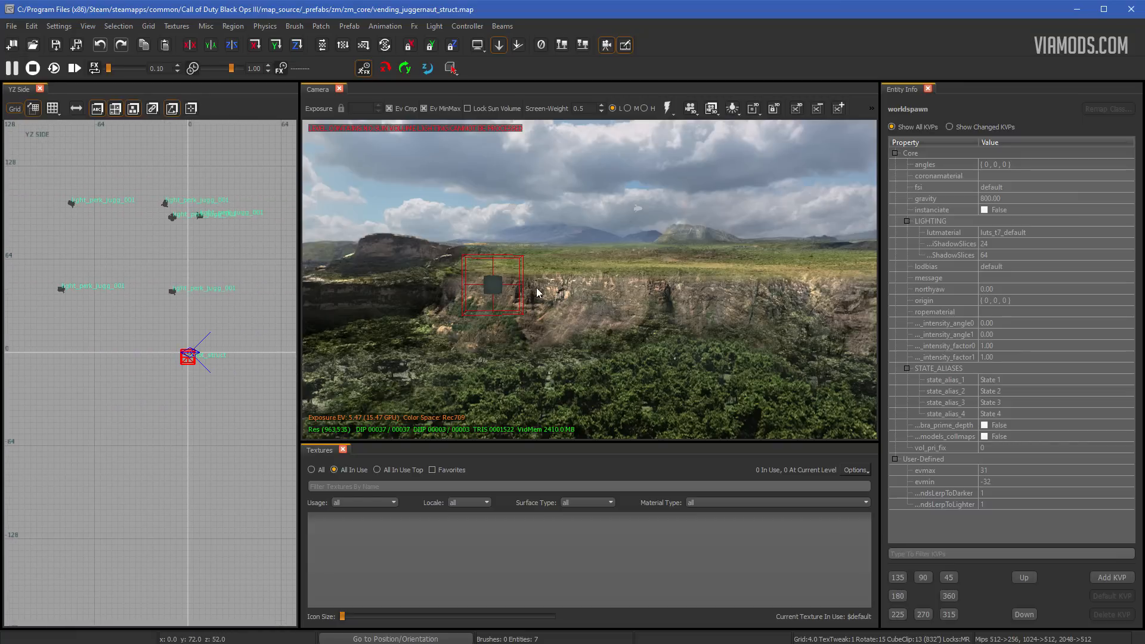
# Step: Try to stamp the perk machine's script_struct as a prefab
pyautogui.click(492, 287)
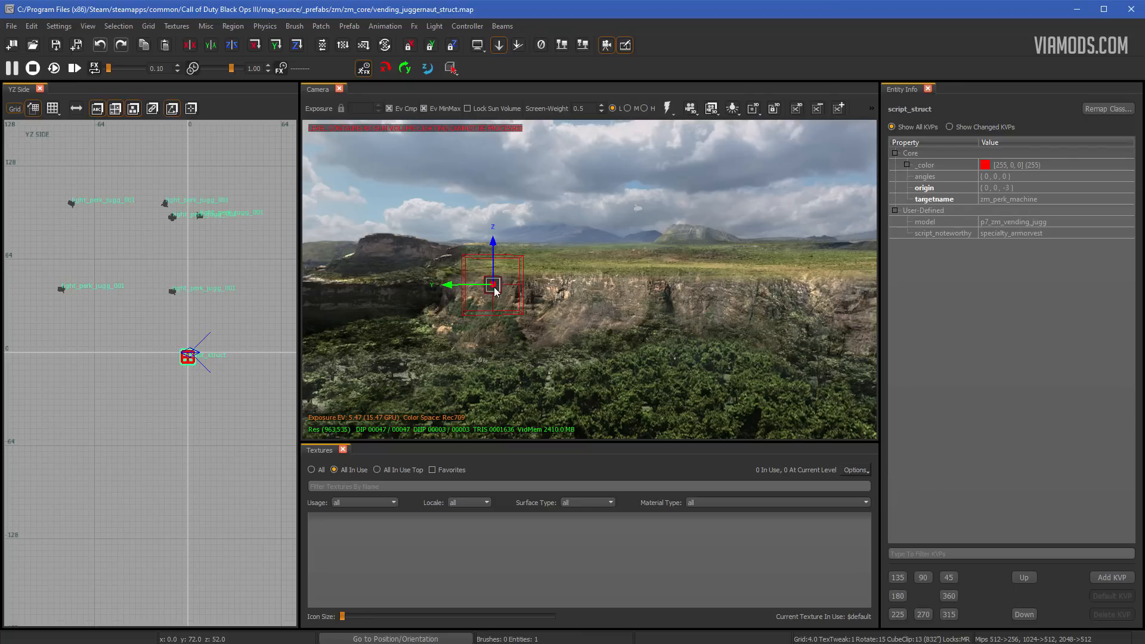
pyautogui.rightClick(493, 284)
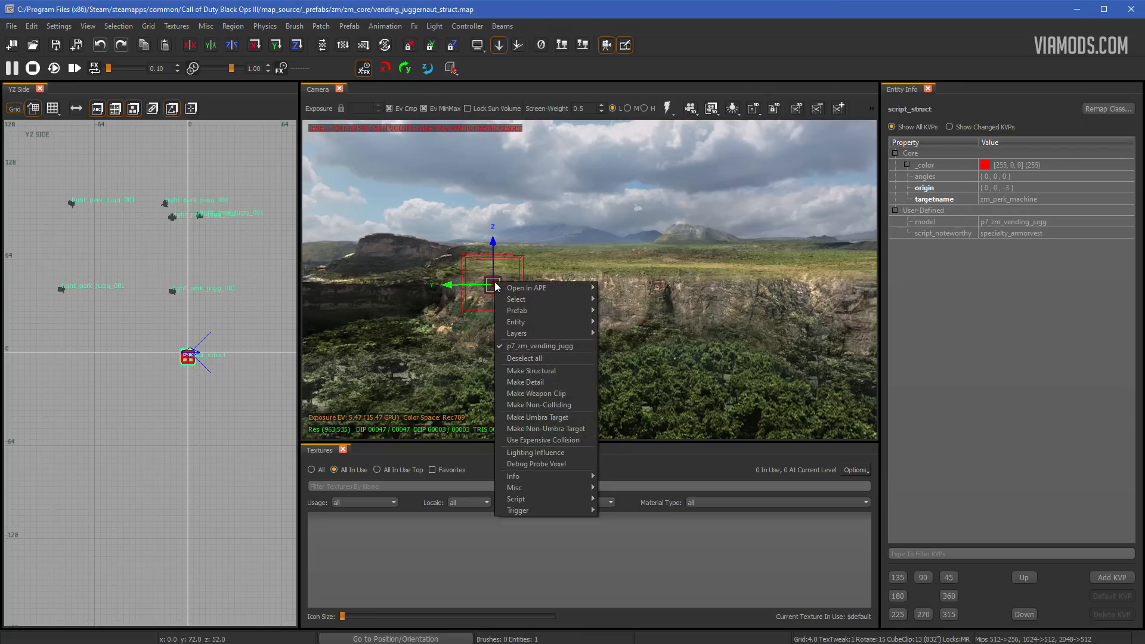
pyautogui.moveTo(519, 311)
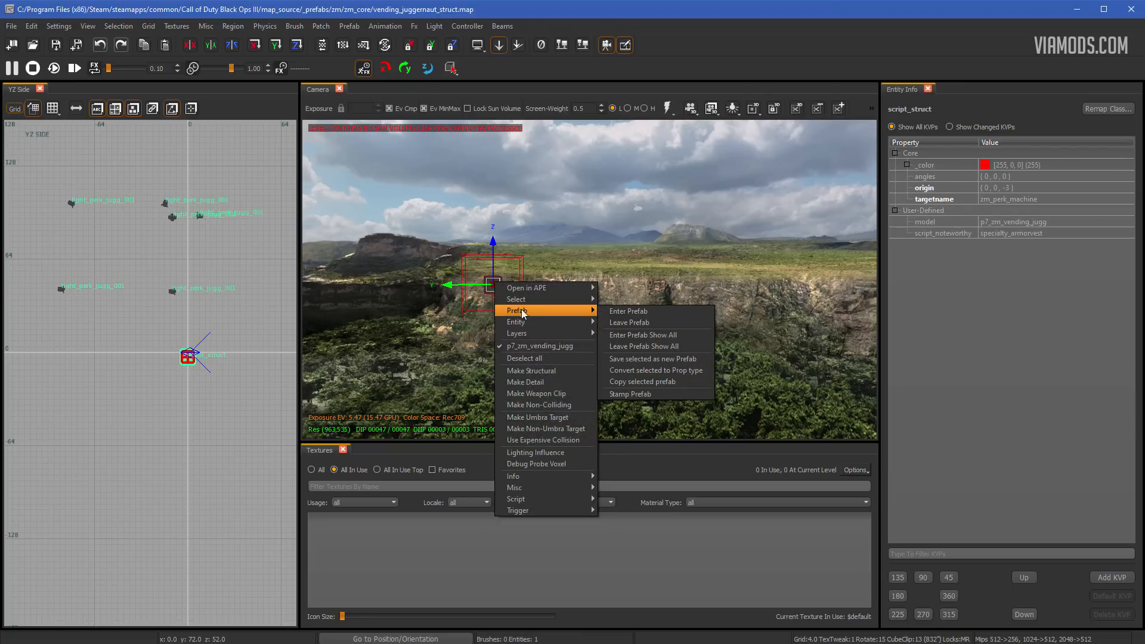
pyautogui.click(647, 394)
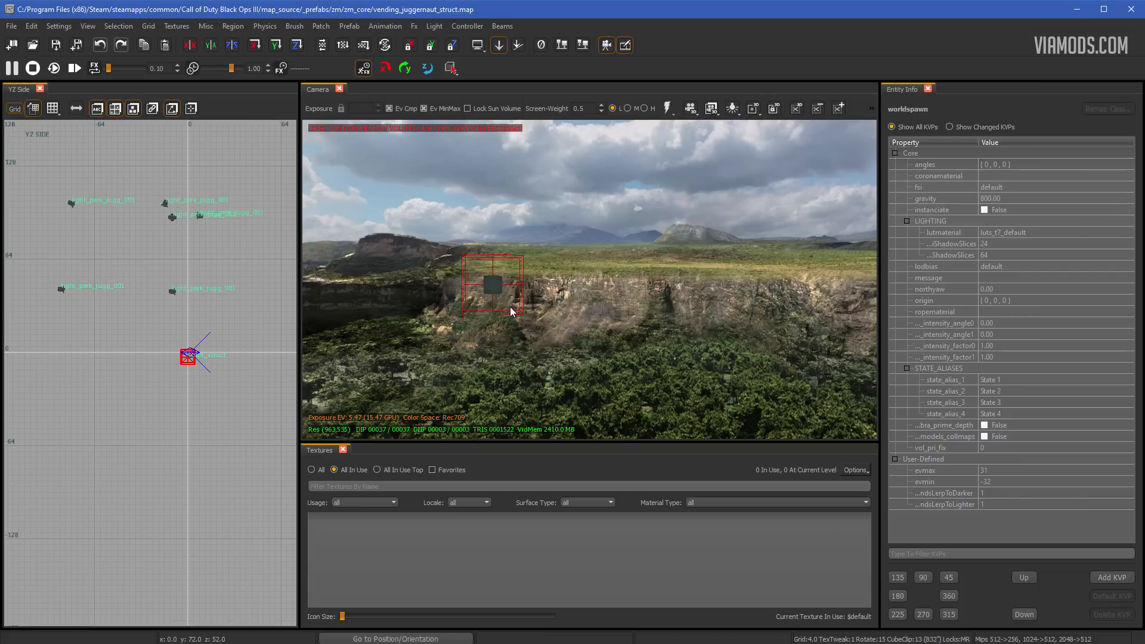
# Step: Set the perk machine struct's model to p7_zm_vending_widows_wine
pyautogui.click(498, 289)
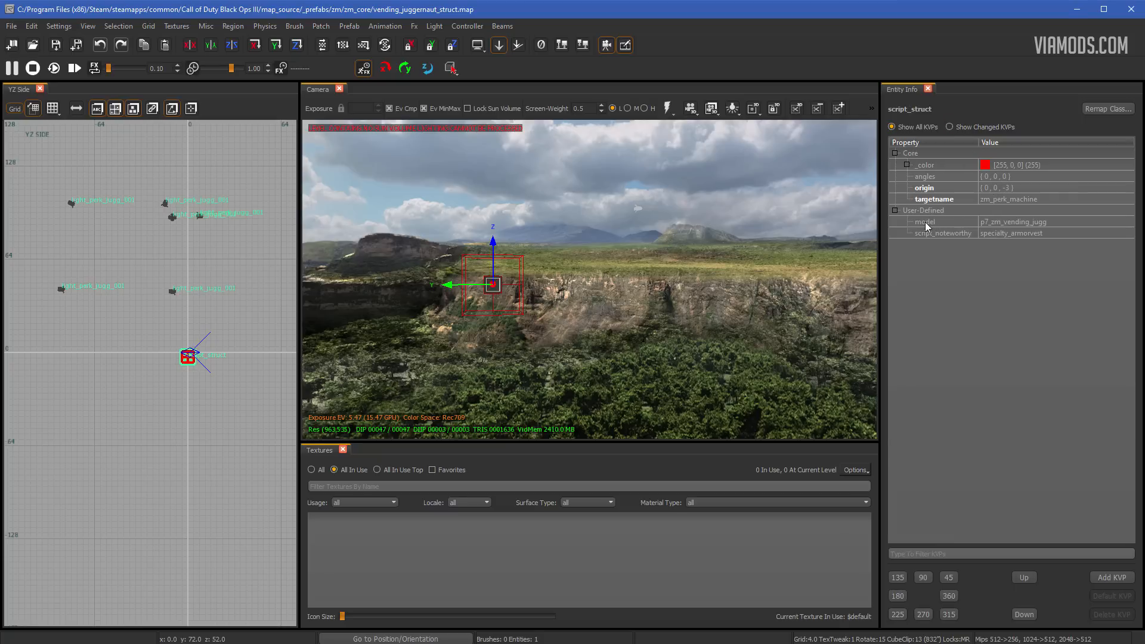
pyautogui.doubleClick(981, 225)
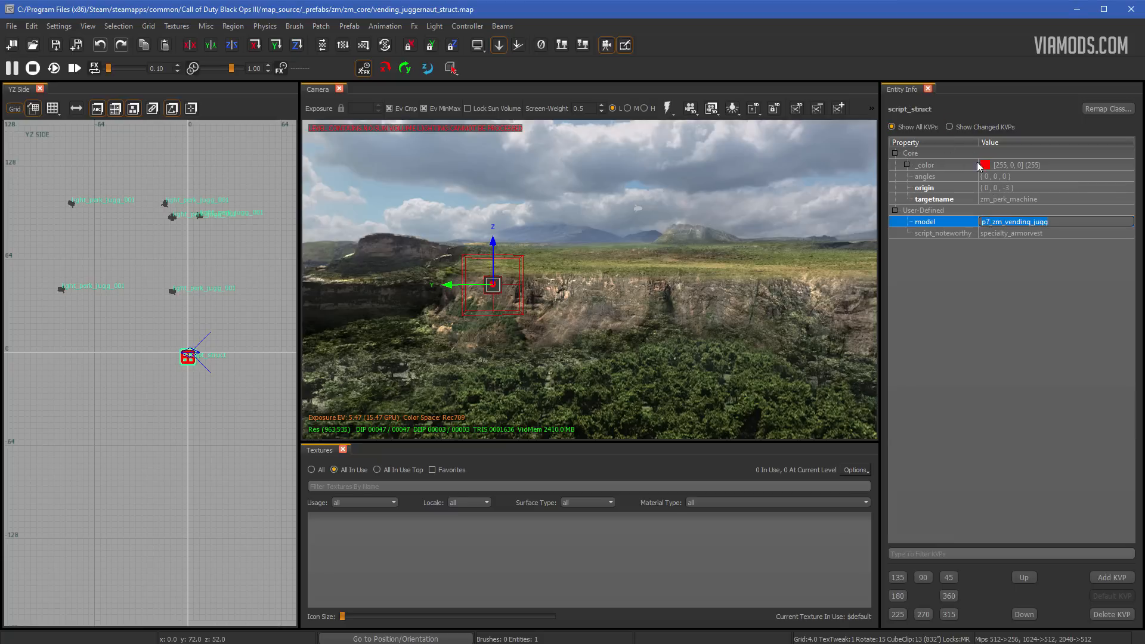
pyautogui.write('n')
pyautogui.write('widows_wine')
# Step: Set the struct's script_noteworthy to specialty_widowswine and check it alongside the model value
pyautogui.click(1015, 233)
pyautogui.click(1015, 233)
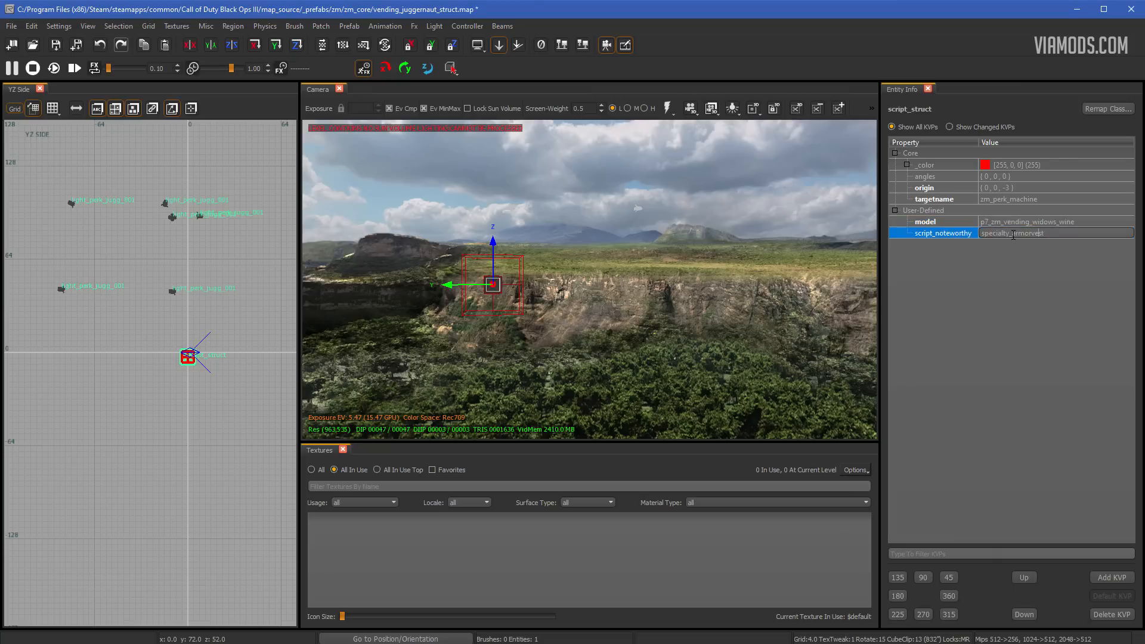
pyautogui.moveTo(1014, 235); pyautogui.dragTo(1056, 233)
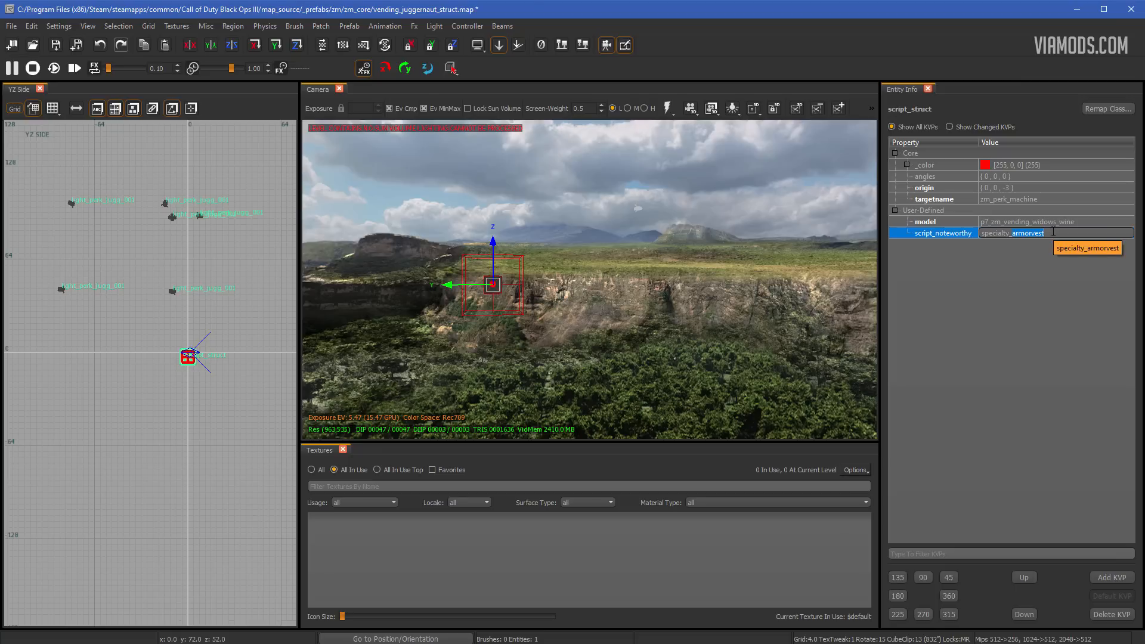
pyautogui.write('widw')
pyautogui.press('Return')
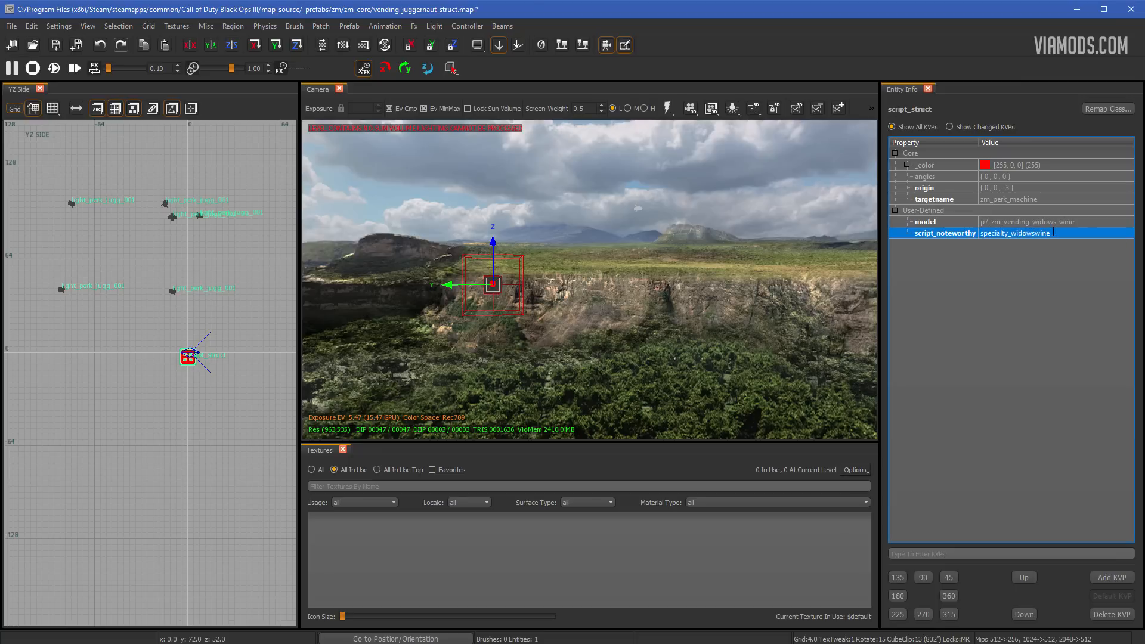
pyautogui.click(969, 221)
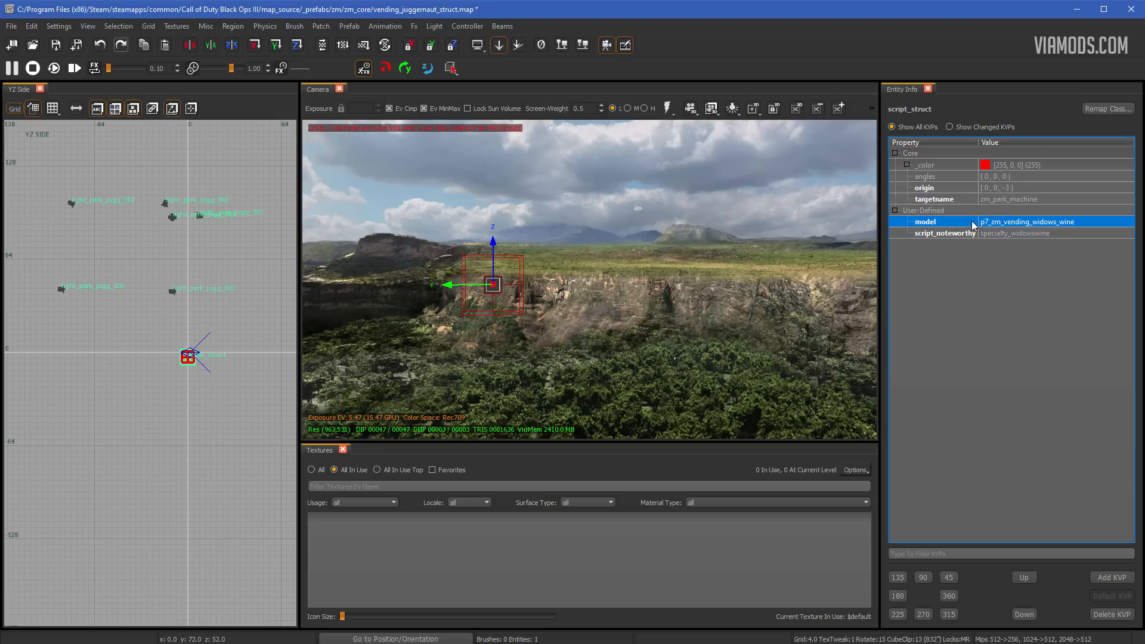
pyautogui.click(1052, 233)
pyautogui.click(1002, 258)
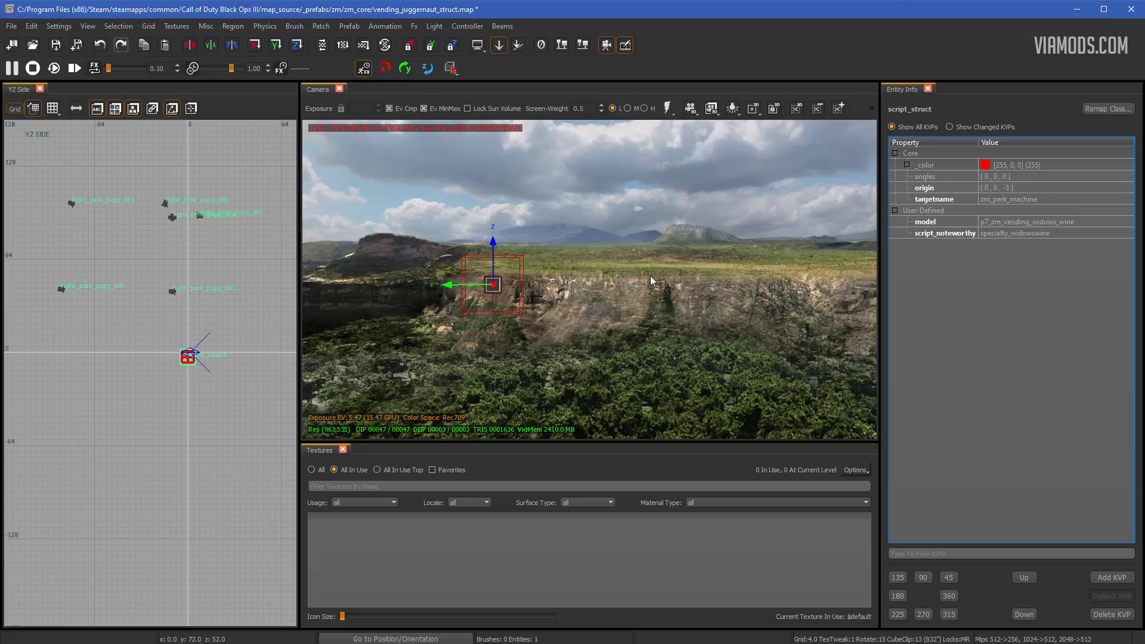
# Step: Save the modified prefab as a new map named vending_widows_wine in map_source\_prefabs\zm\zm_core
pyautogui.click(12, 27)
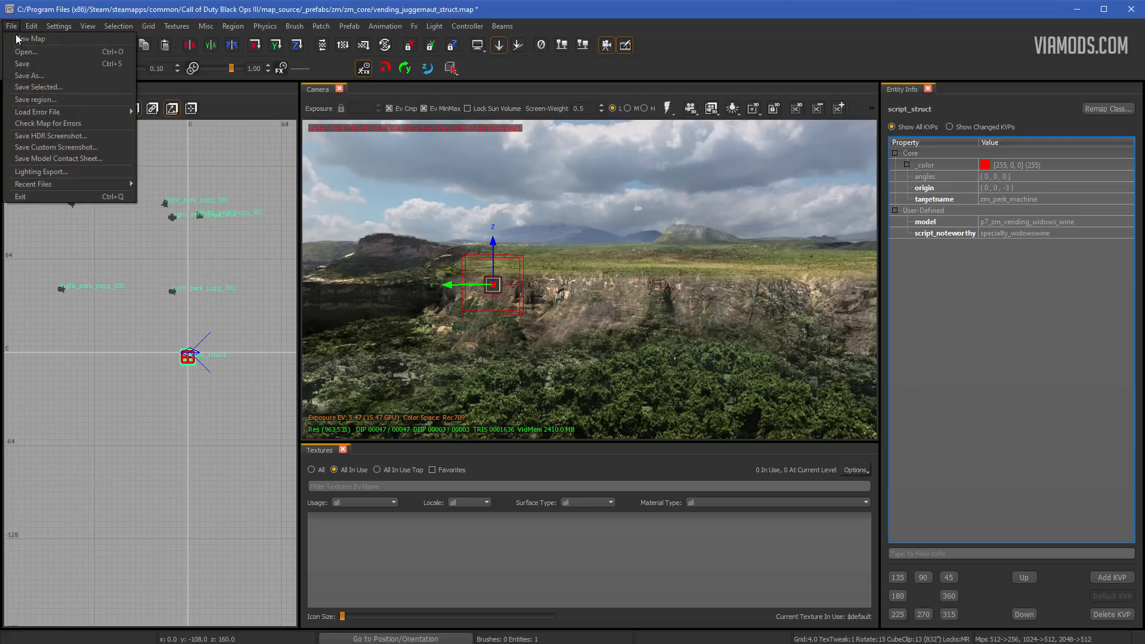
pyautogui.click(30, 75)
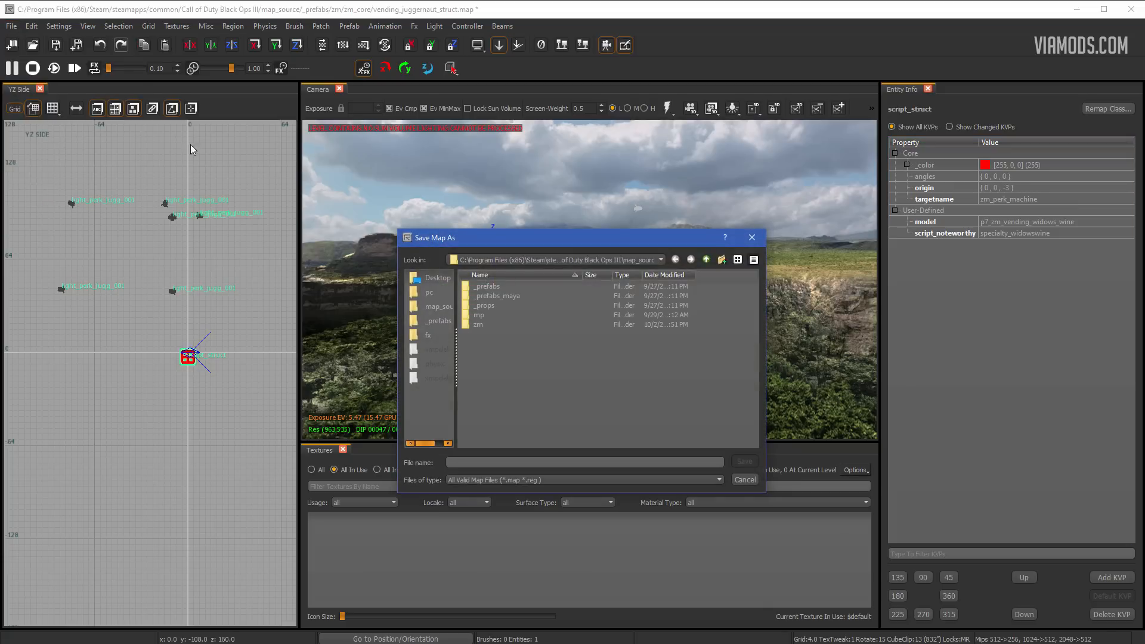
pyautogui.doubleClick(515, 286)
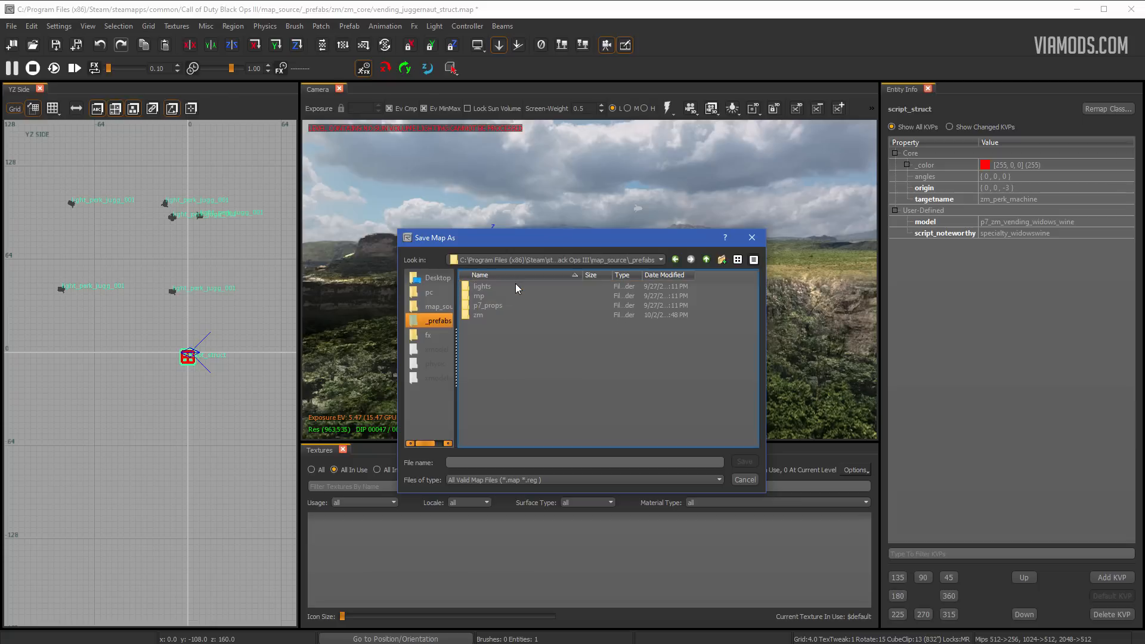
pyautogui.doubleClick(513, 316)
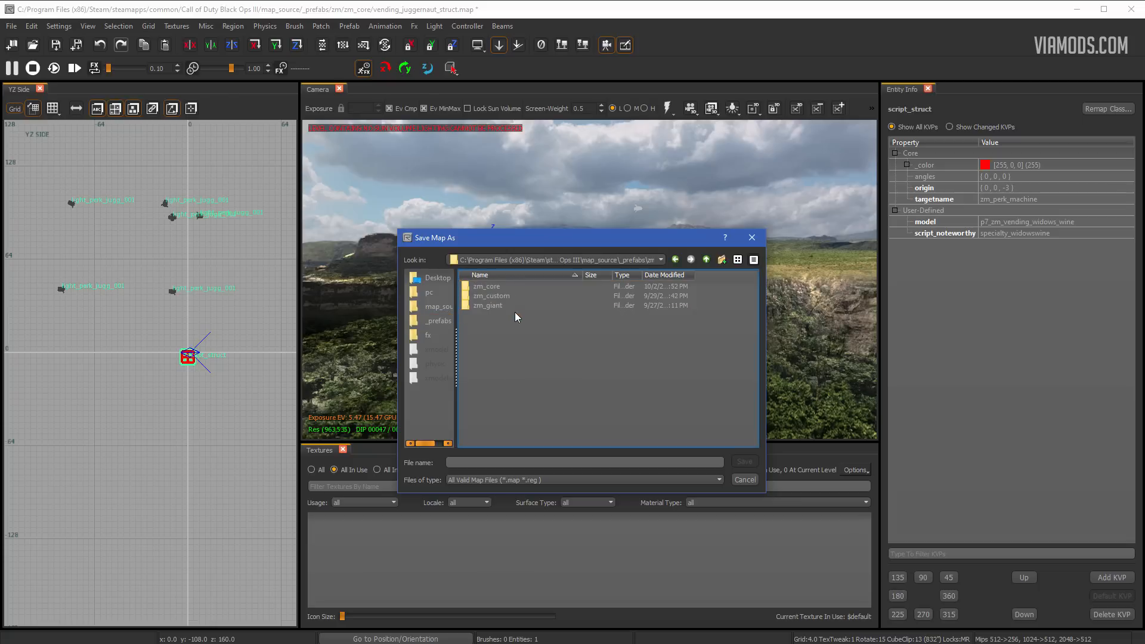
pyautogui.click(521, 286)
pyautogui.doubleClick(521, 286)
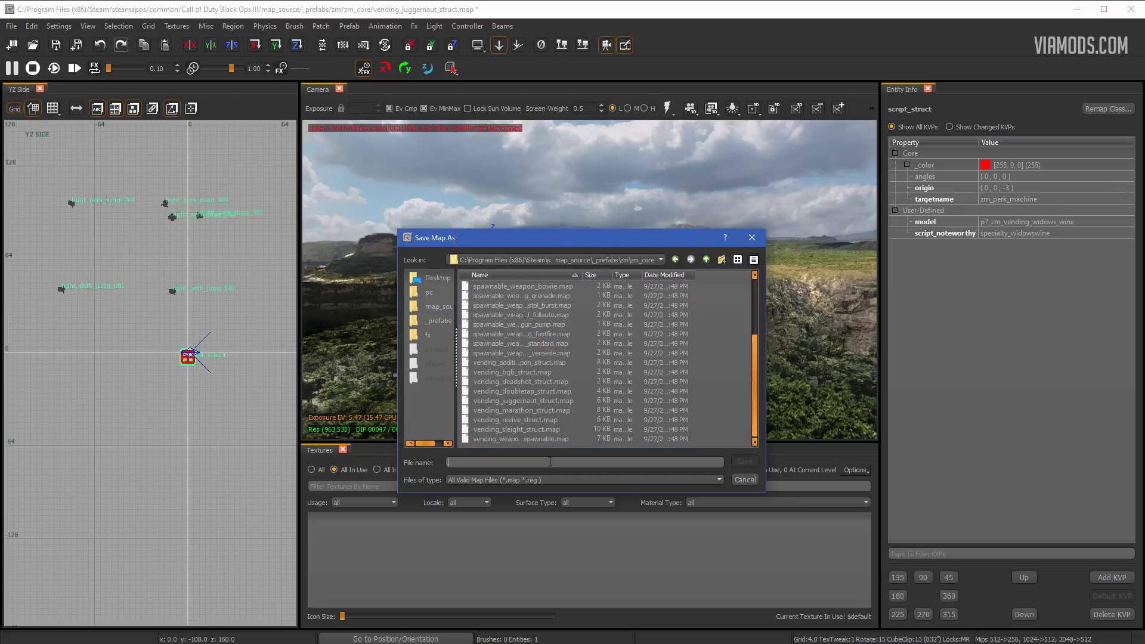
pyautogui.write('vend')
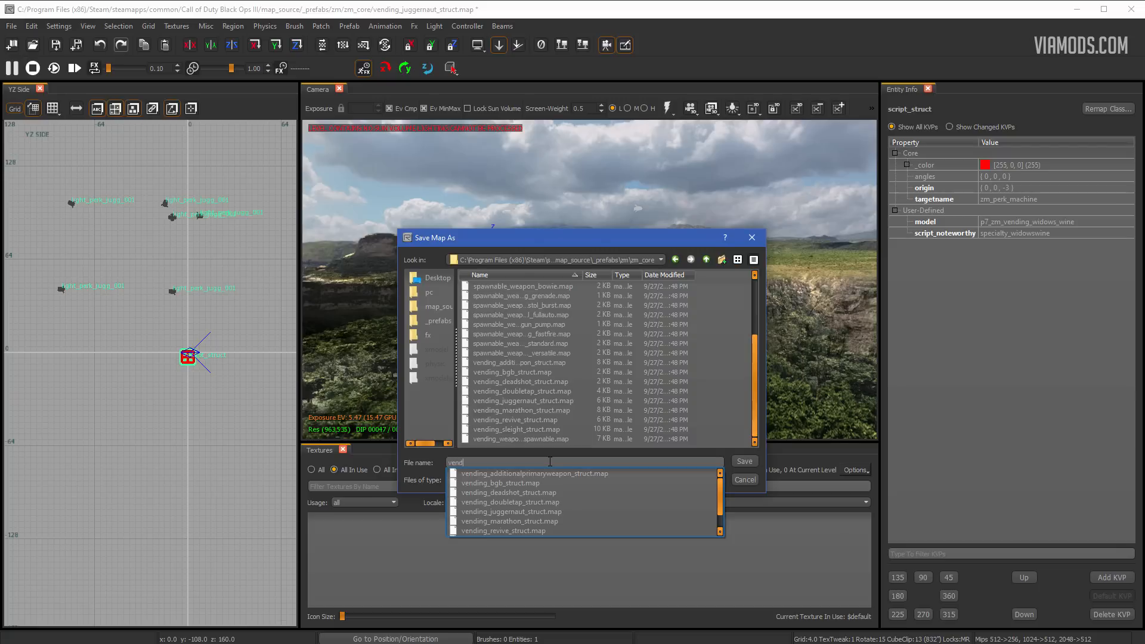
pyautogui.write('ing_widows_wine')
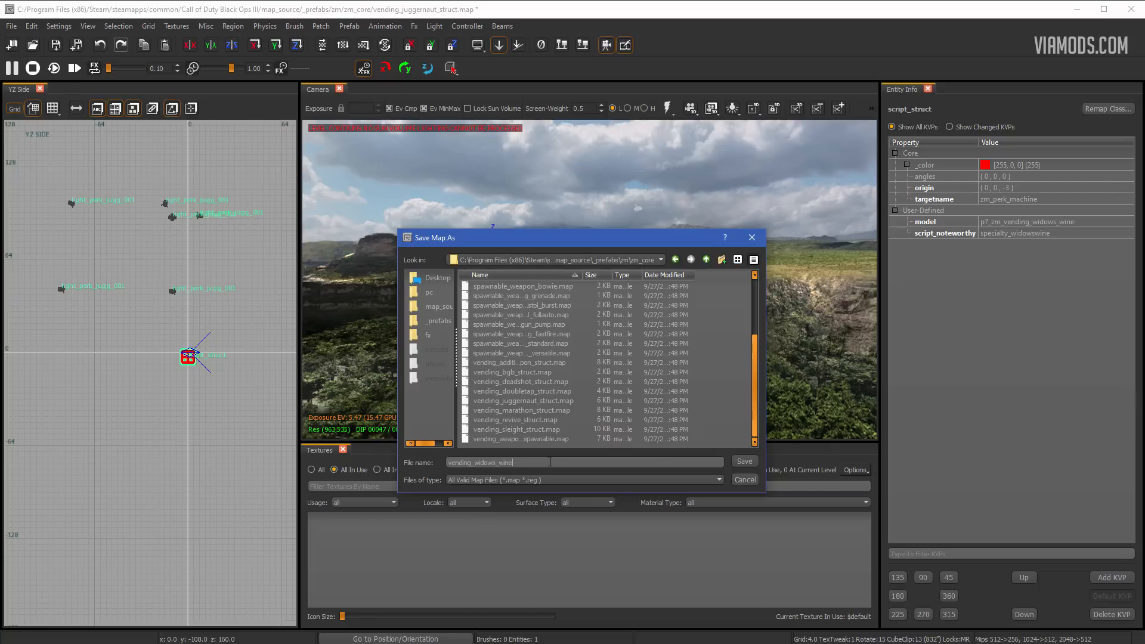
pyautogui.press('Return')
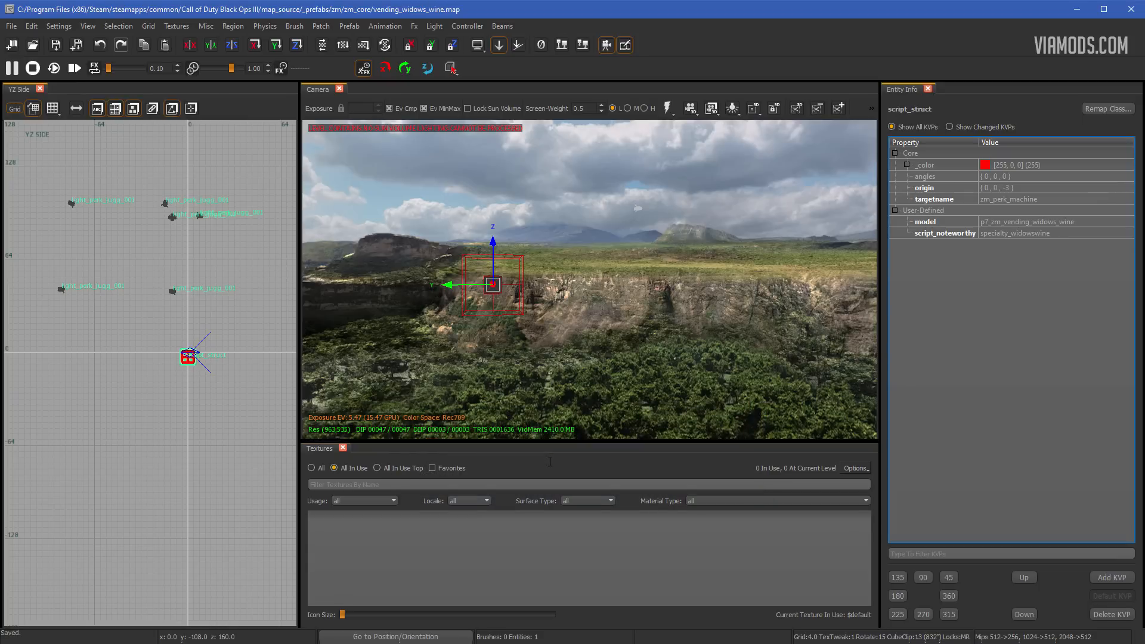
# Step: Start opening another map and browse to the map_source\zm folder
pyautogui.click(10, 26)
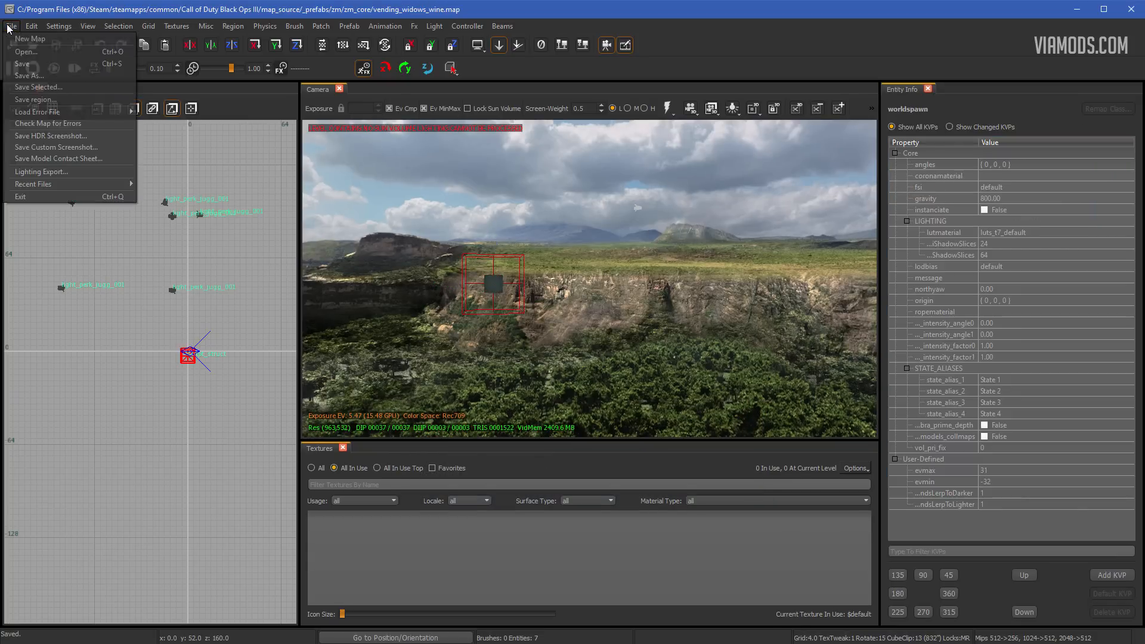
pyautogui.click(30, 53)
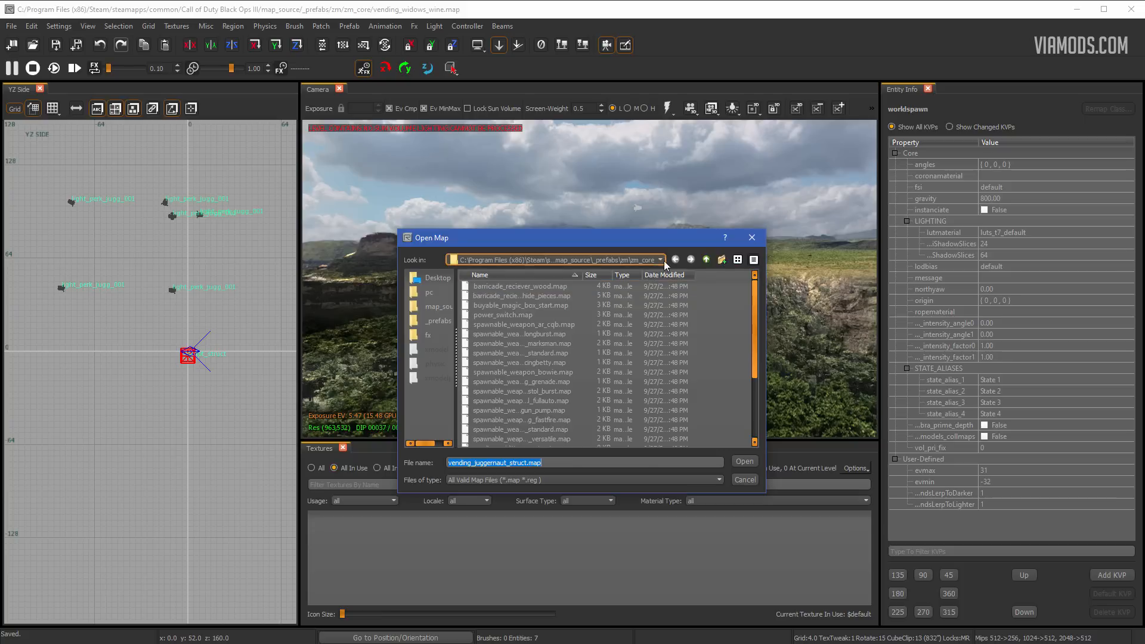
pyautogui.click(707, 260)
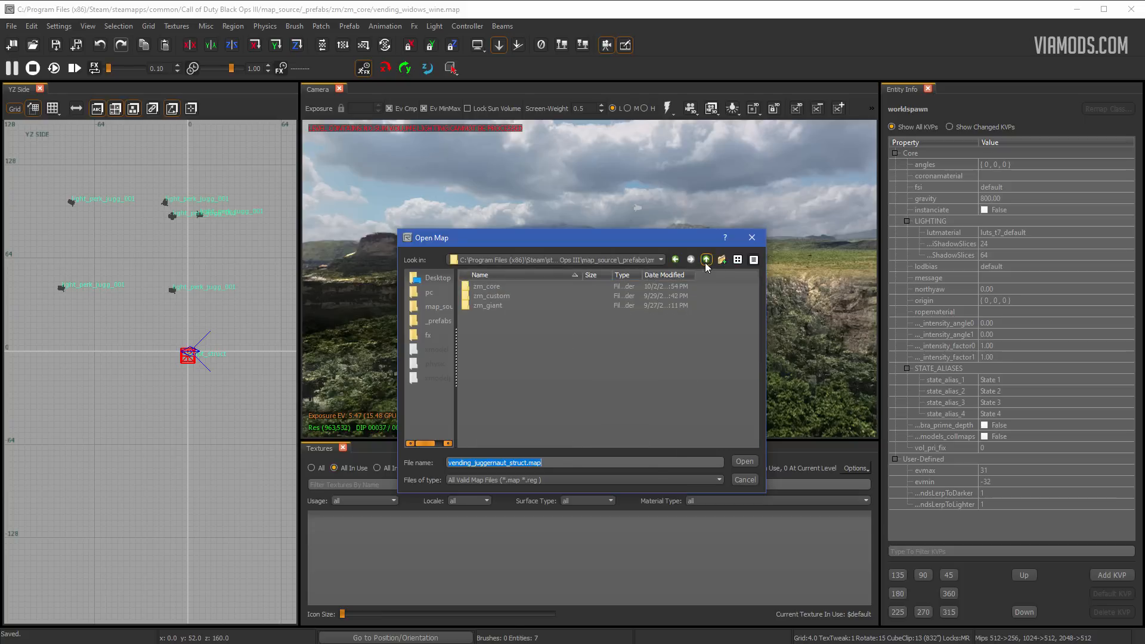
pyautogui.click(706, 260)
pyautogui.click(706, 260)
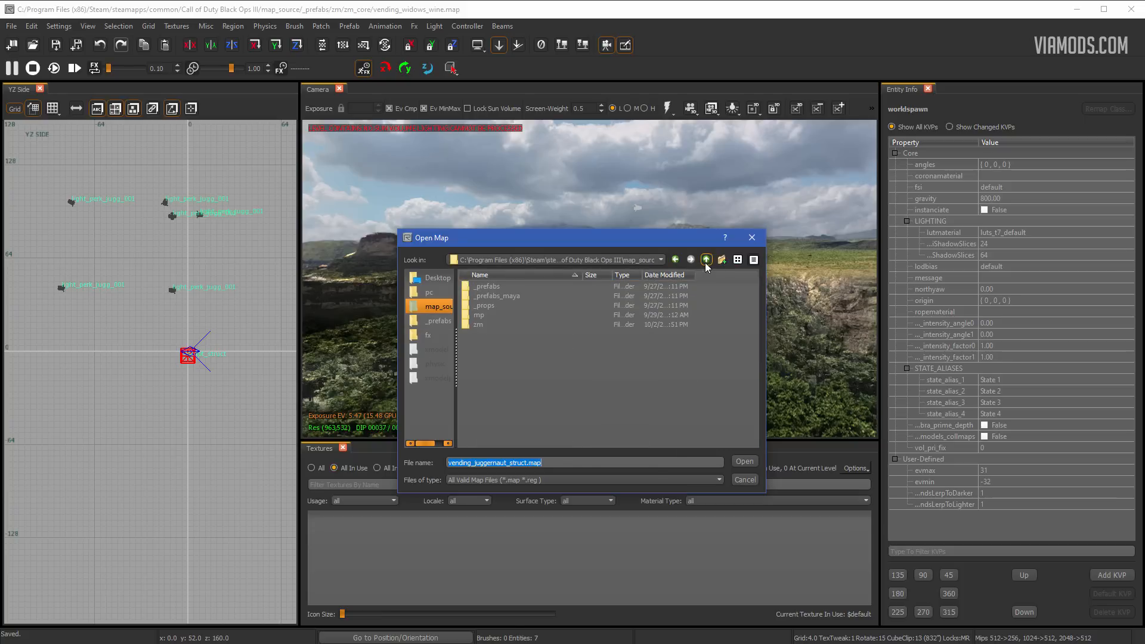
pyautogui.doubleClick(556, 324)
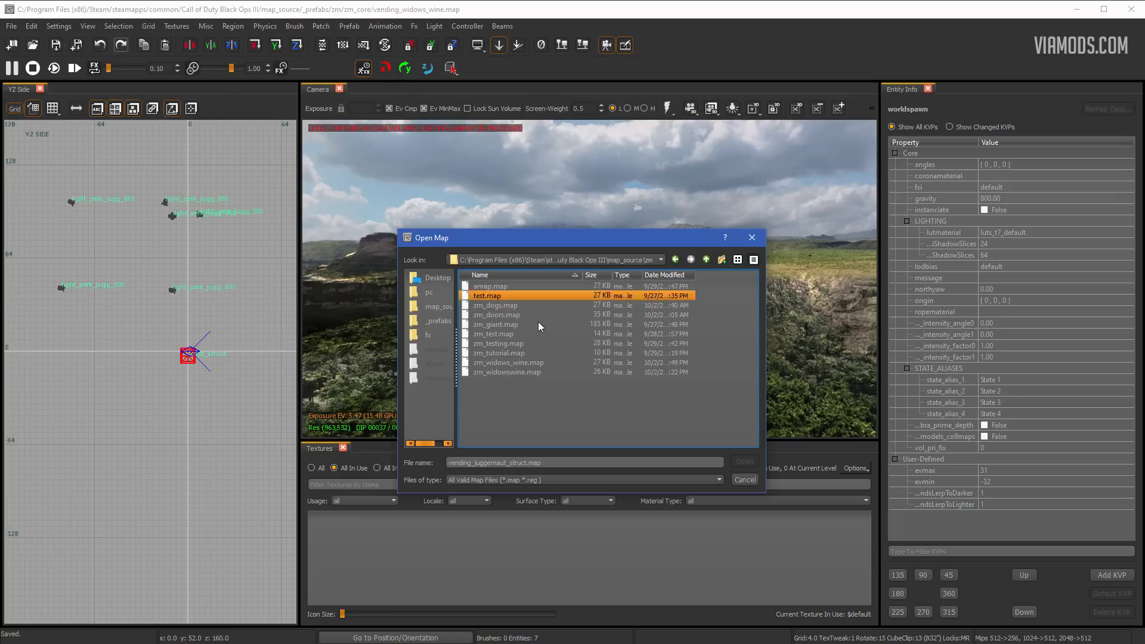
# Step: Check the map's exact name in the Mod Tools Launcher and open zm_widows_wine.map in Radiant
pyautogui.click(553, 371)
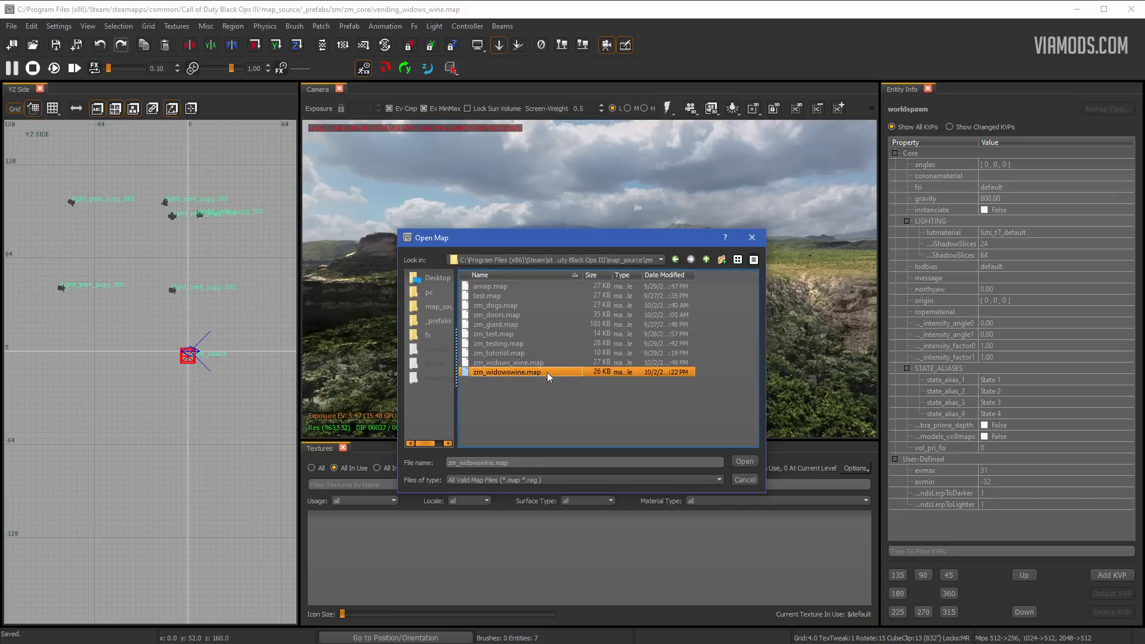
pyautogui.hotkey('alt', 'Tab')
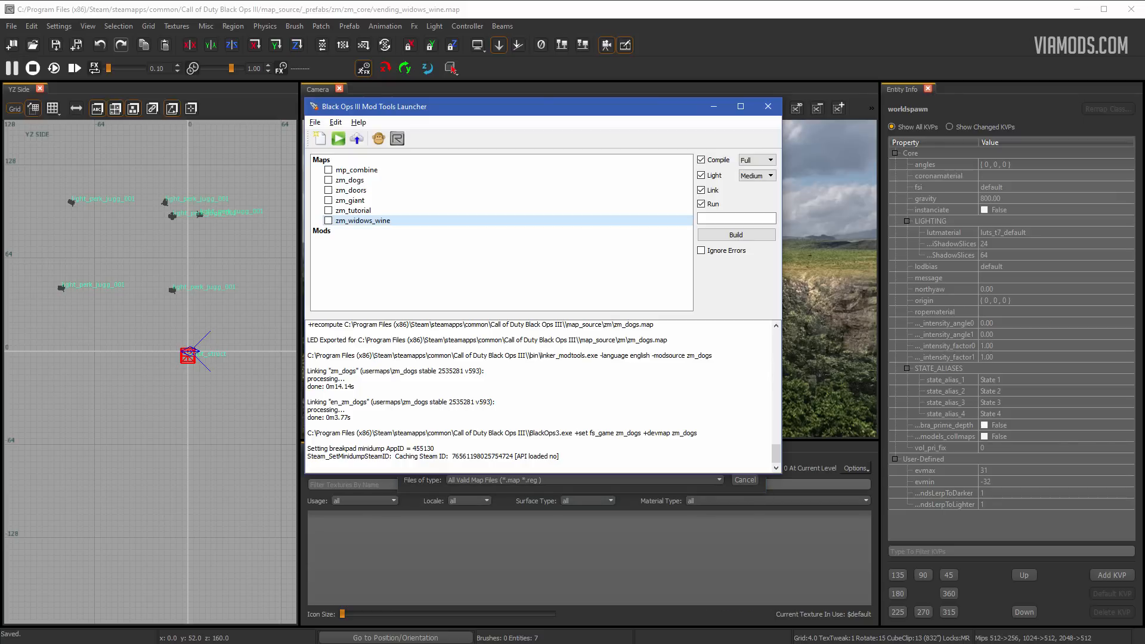
pyautogui.hotkey('alt', 'Tab')
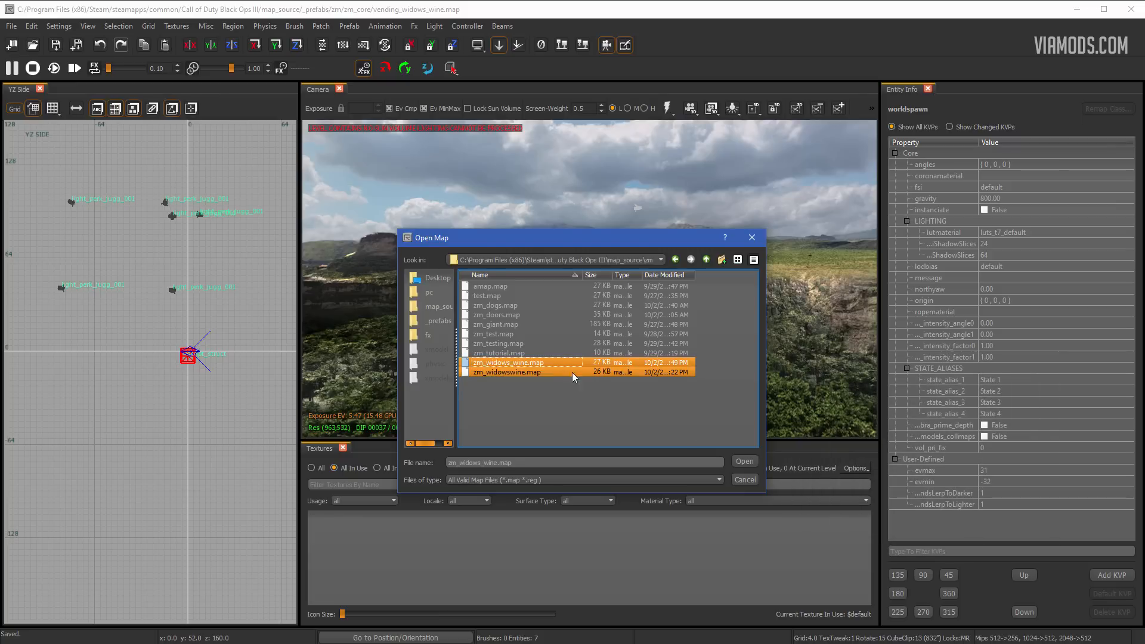
pyautogui.click(513, 362)
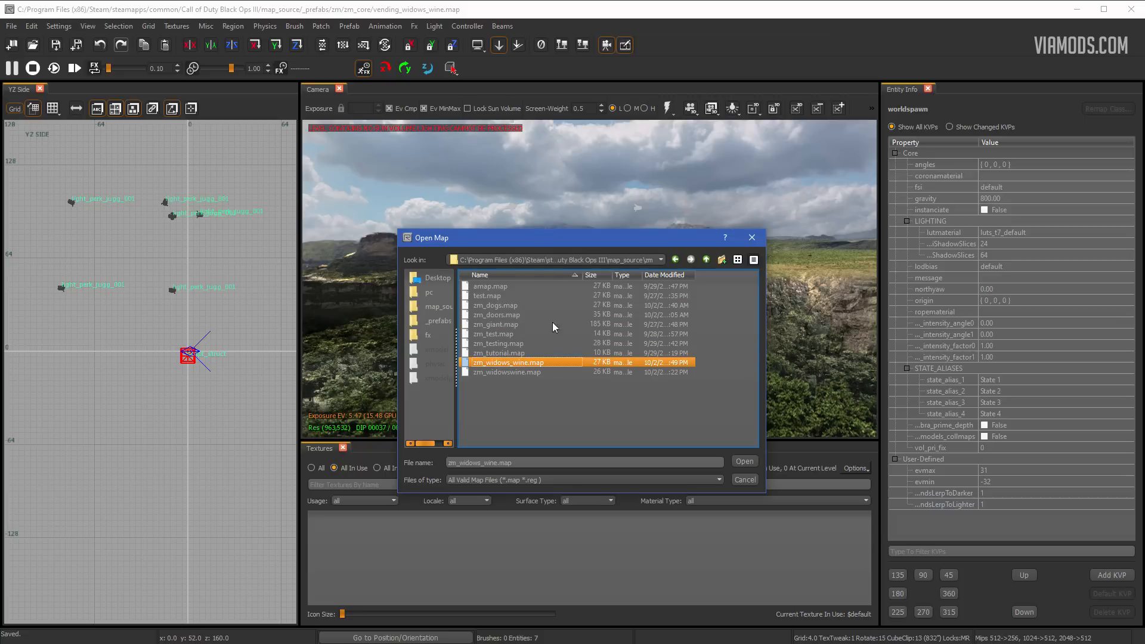
pyautogui.hotkey('alt', 'Tab')
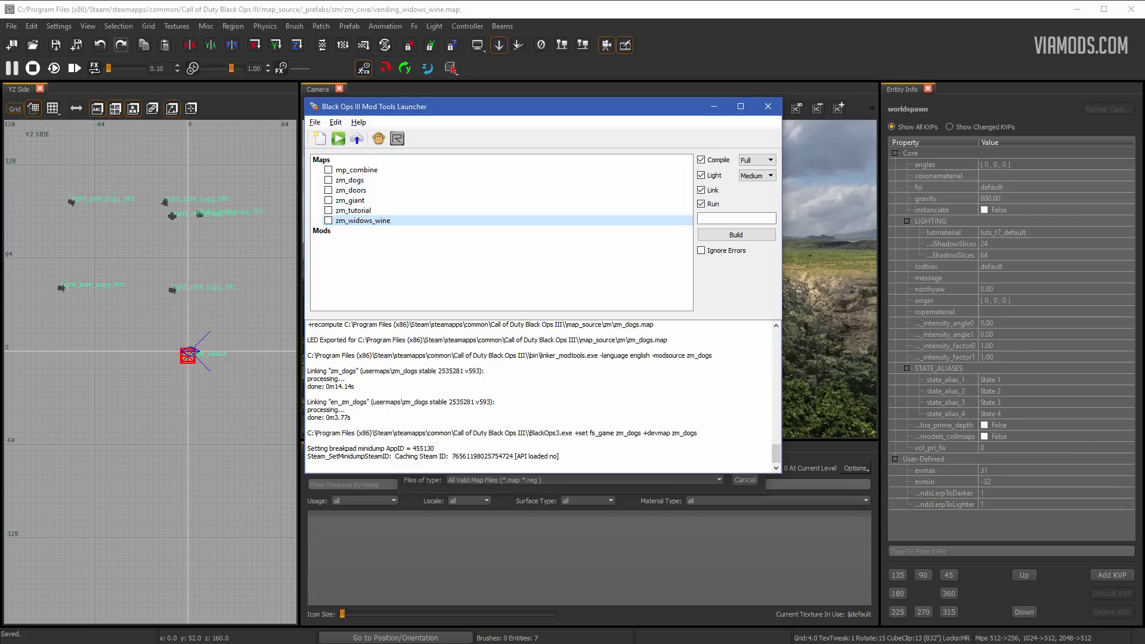
pyautogui.hotkey('alt', 'Tab')
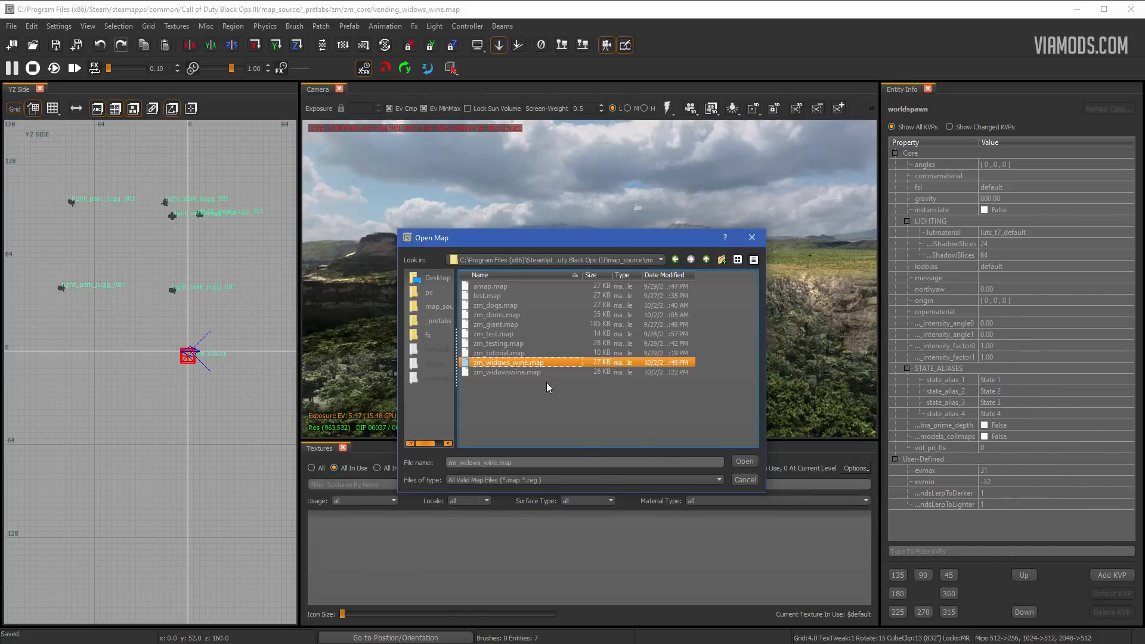
pyautogui.click(743, 462)
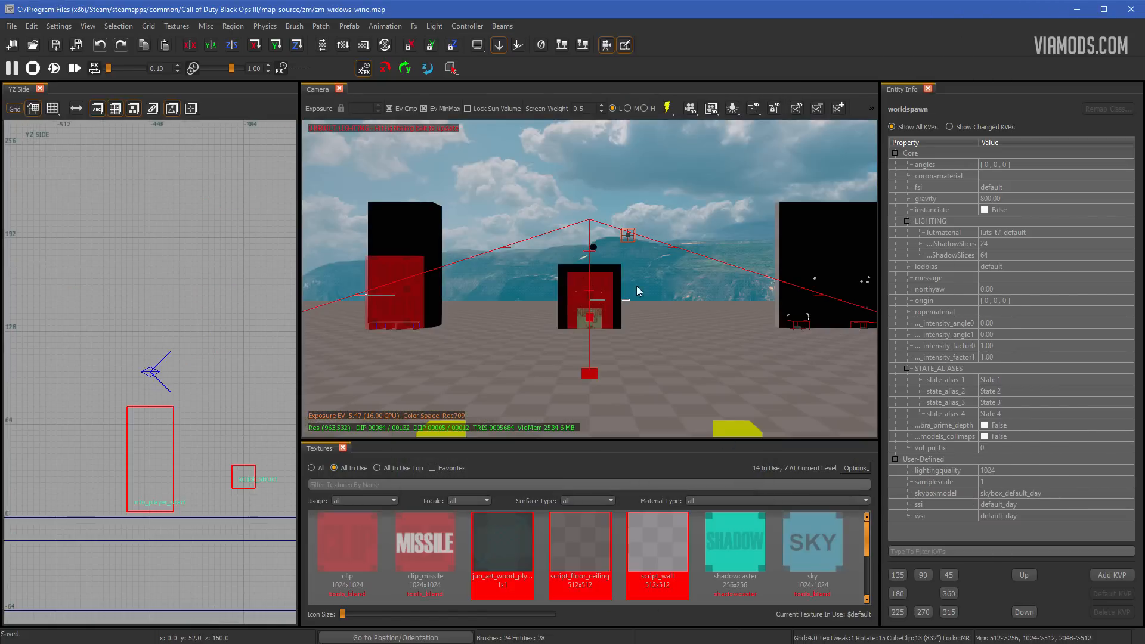
pyautogui.moveTo(572, 286); pyautogui.dragTo(438, 286, button='right')
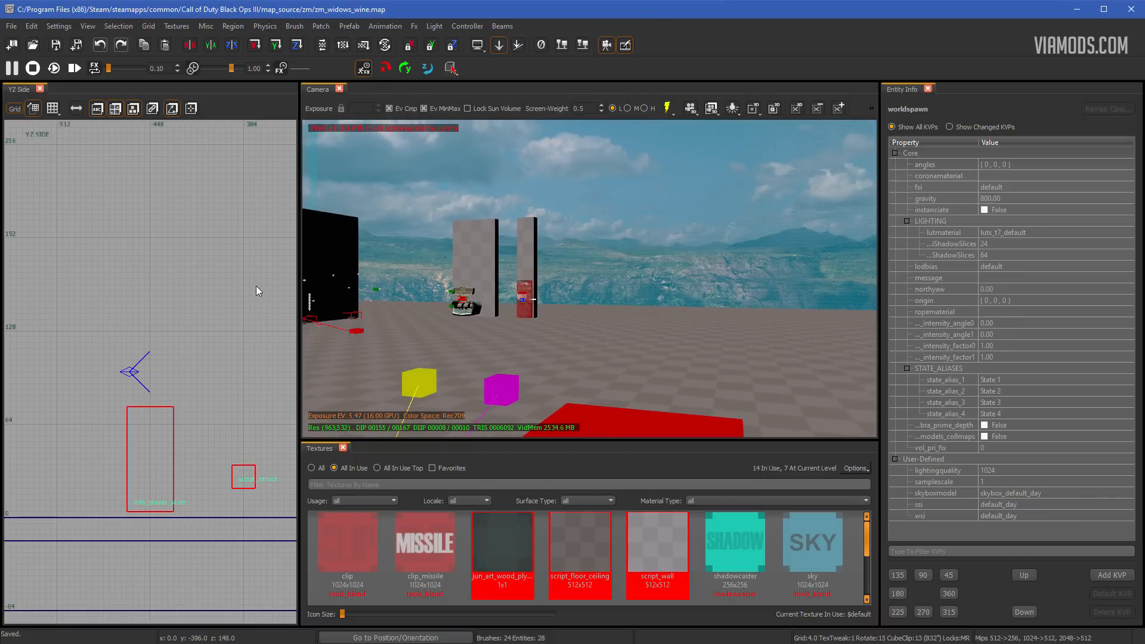
pyautogui.press('b')
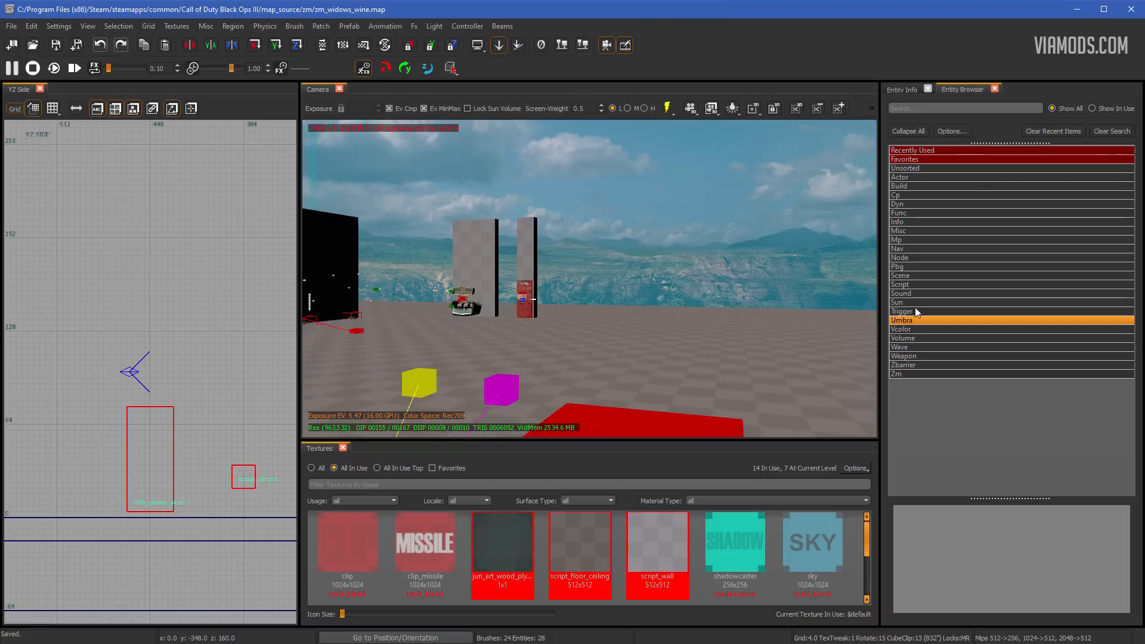
pyautogui.rightClick(900, 232)
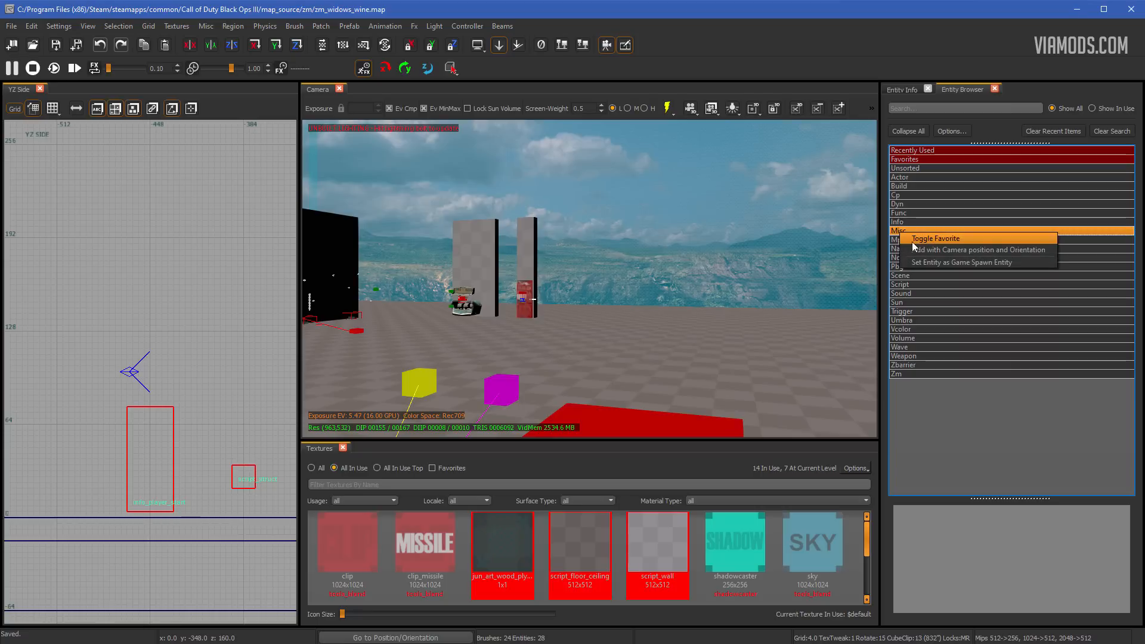
pyautogui.click(189, 331)
# Step: Insert a misc prefab entity in an empty area of the map in the XY top view
pyautogui.moveTo(189, 331); pyautogui.dragTo(136, 309, button='right')
pyautogui.hotkey('ctrl', 'Tab')
pyautogui.scroll(-5, 185, 345)
pyautogui.scroll(3, 226, 313)
pyautogui.scroll(-4, 244, 289)
pyautogui.moveTo(239, 295); pyautogui.dragTo(86, 287, button='right')
pyautogui.scroll(2, 192, 256)
pyautogui.moveTo(193, 252)
pyautogui.mouseDown(button='right')
pyautogui.moveTo(198, 210)
pyautogui.moveTo(201, 241)
pyautogui.mouseUp(button='right')
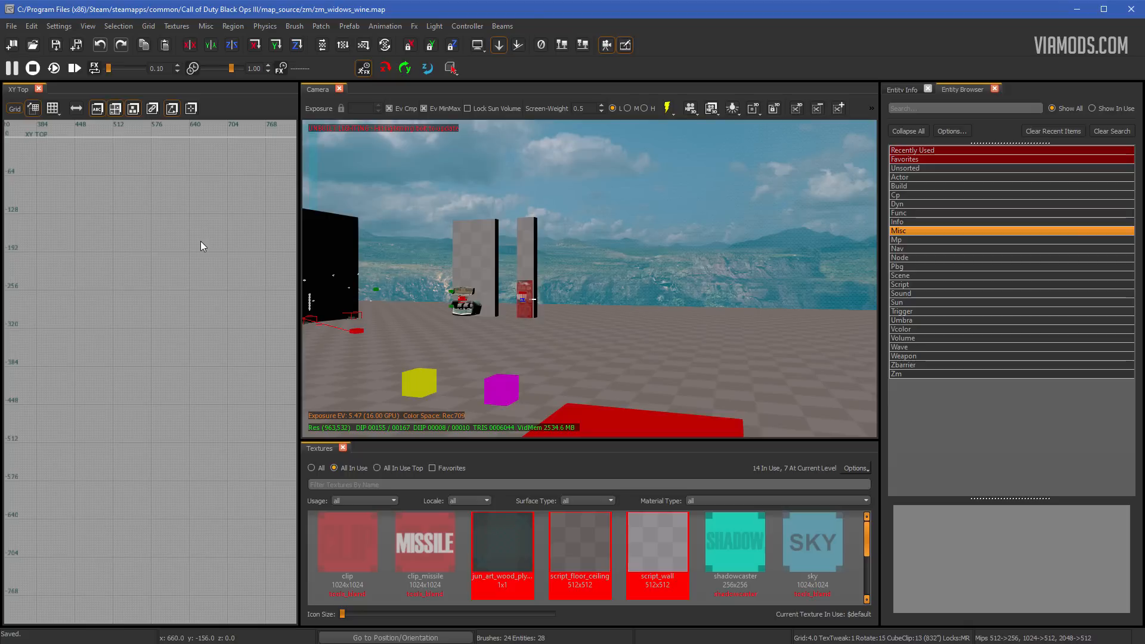
pyautogui.rightClick(200, 241)
pyautogui.moveTo(250, 470)
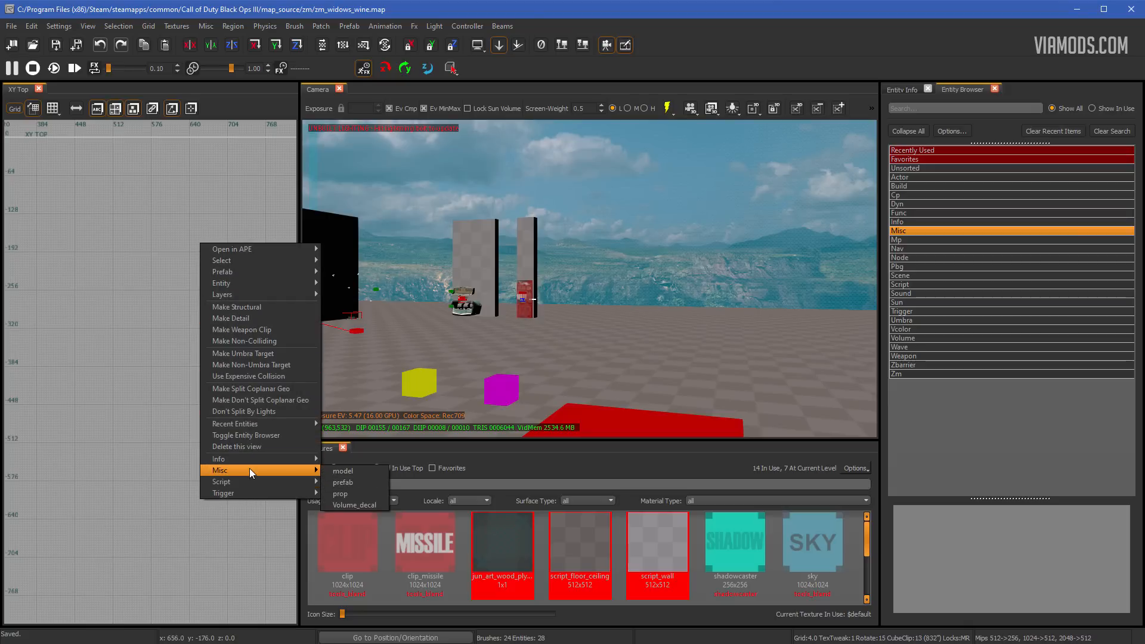
pyautogui.click(343, 482)
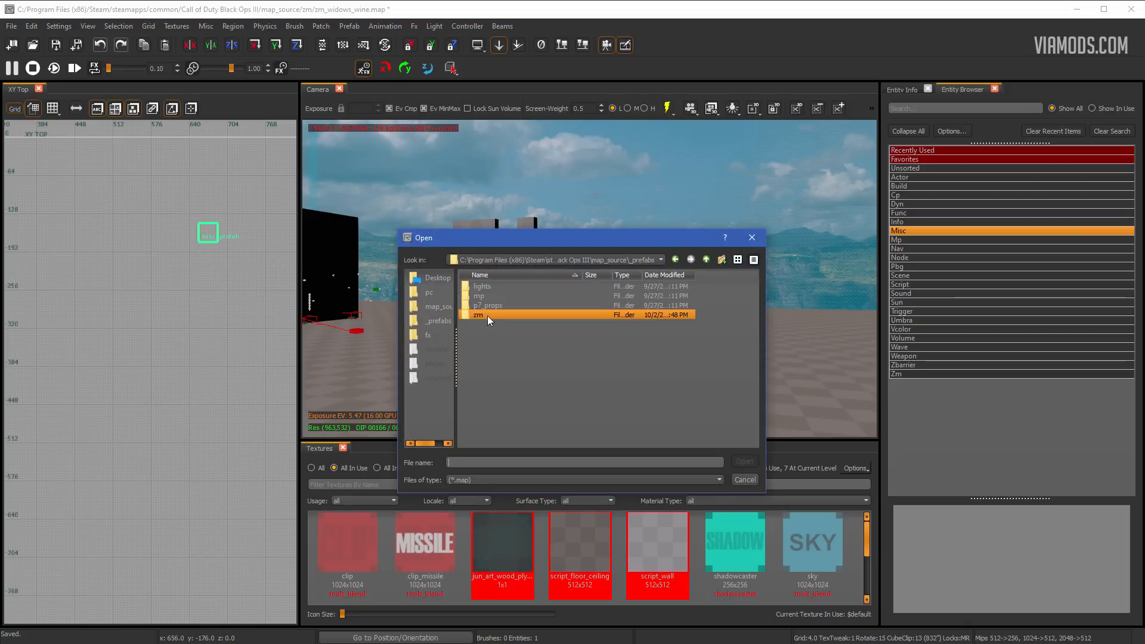
# Step: Load vending_widows_wine.map from the _prefabs\zm\zm_core folder as the new entity's prefab
pyautogui.doubleClick(489, 318)
pyautogui.click(497, 286)
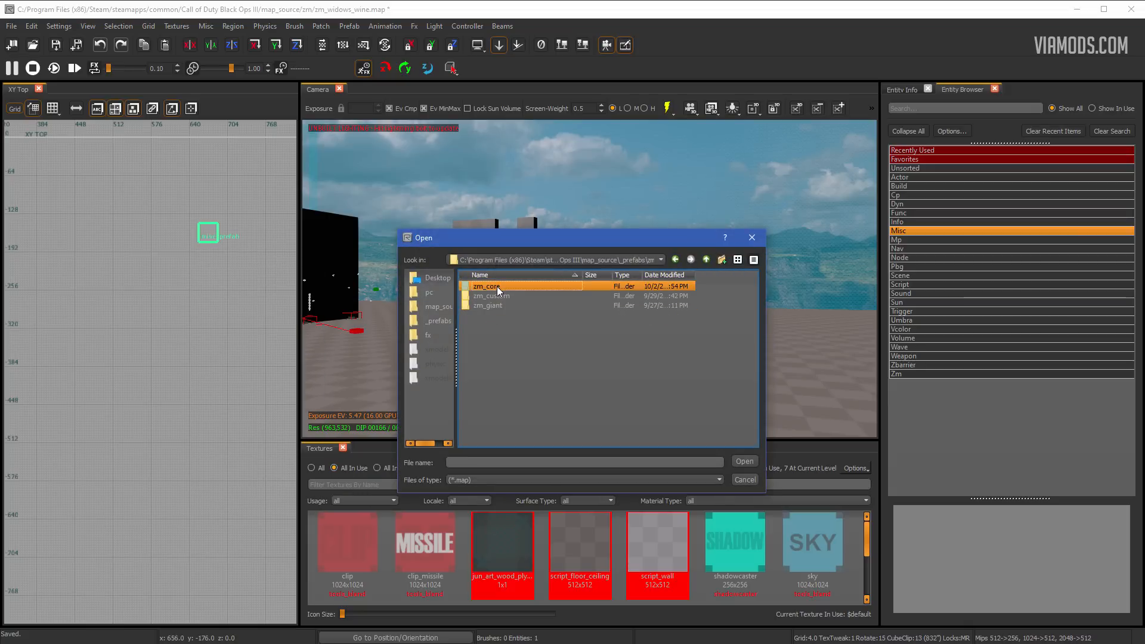
pyautogui.doubleClick(496, 286)
pyautogui.click(538, 439)
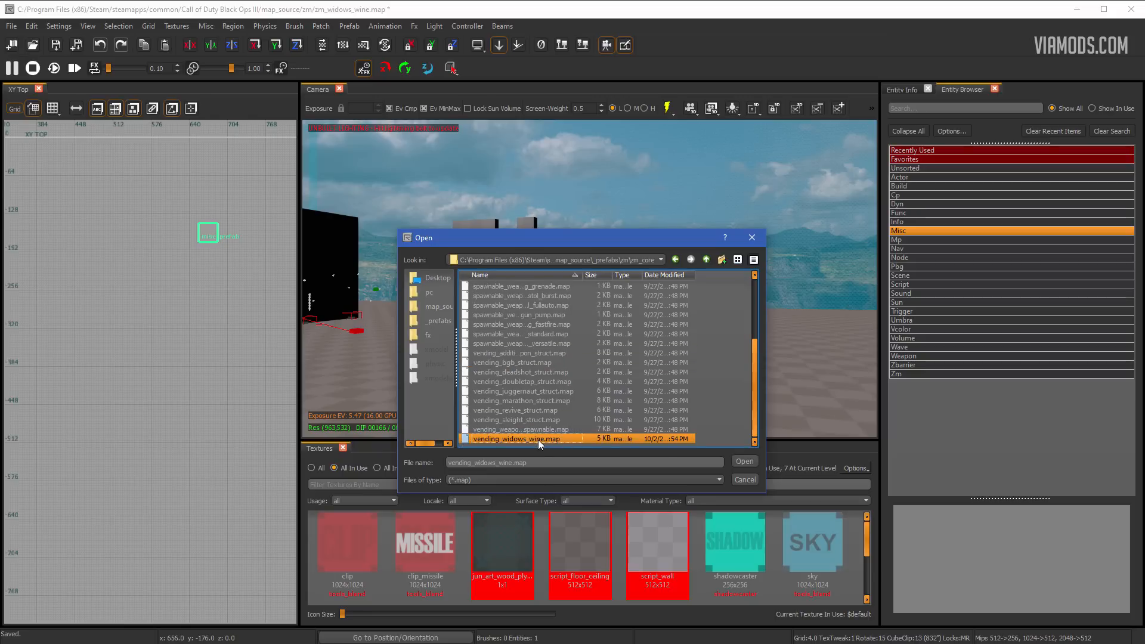
pyautogui.doubleClick(538, 439)
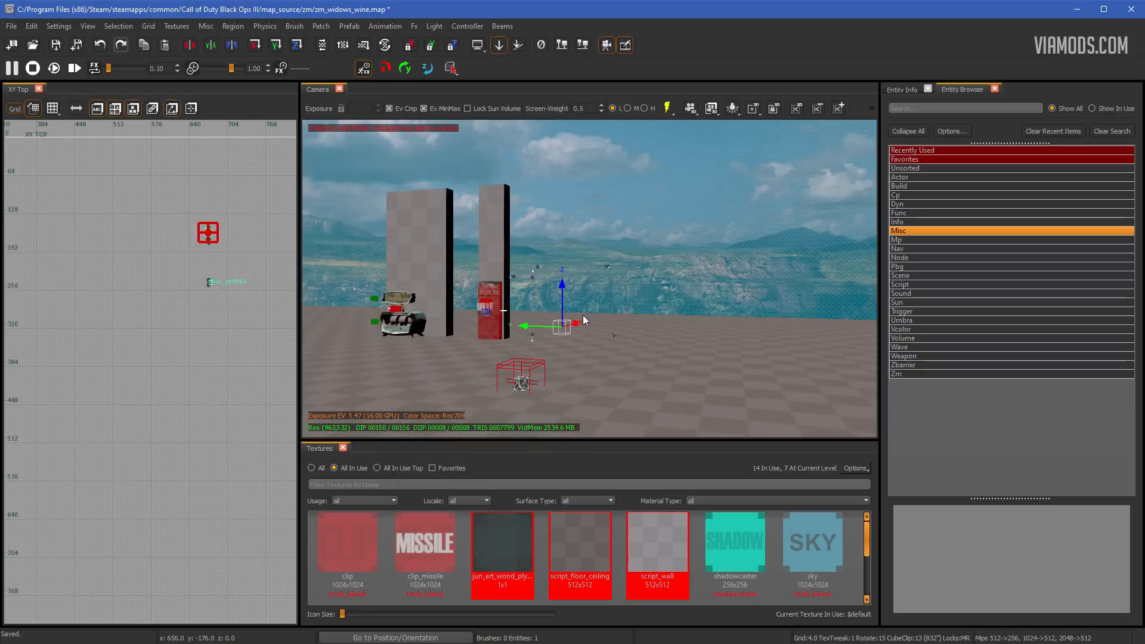
# Step: Check the placed prefab in the camera view with lighting enabled, and save the map
pyautogui.moveTo(584, 316); pyautogui.dragTo(615, 234, button='right')
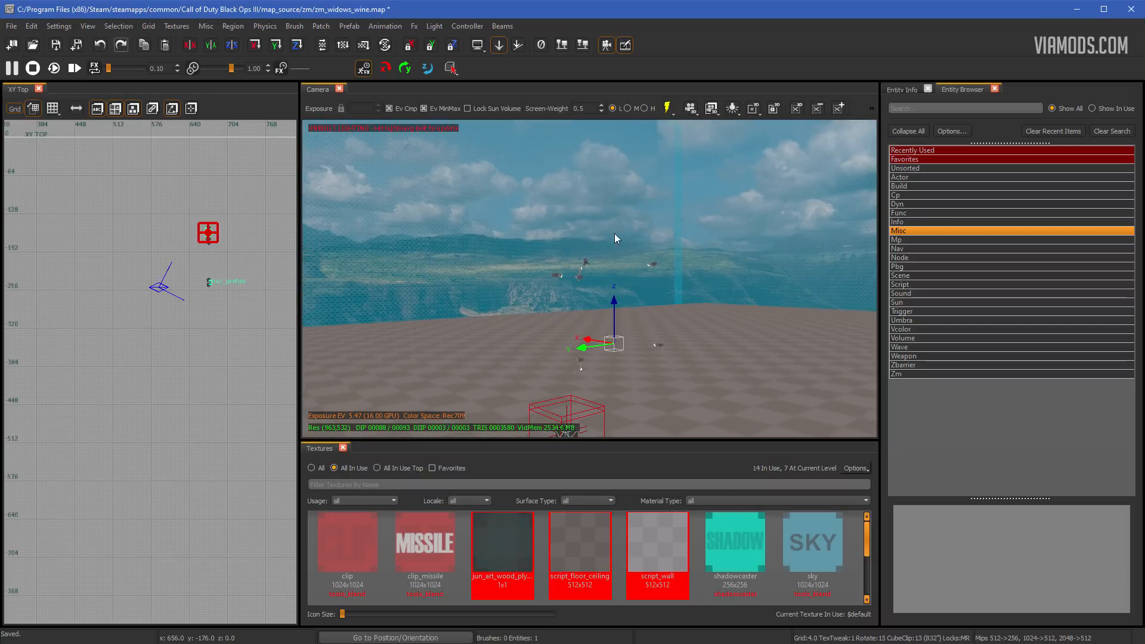
pyautogui.moveTo(601, 292); pyautogui.dragTo(661, 346, button='right')
pyautogui.press('Escape')
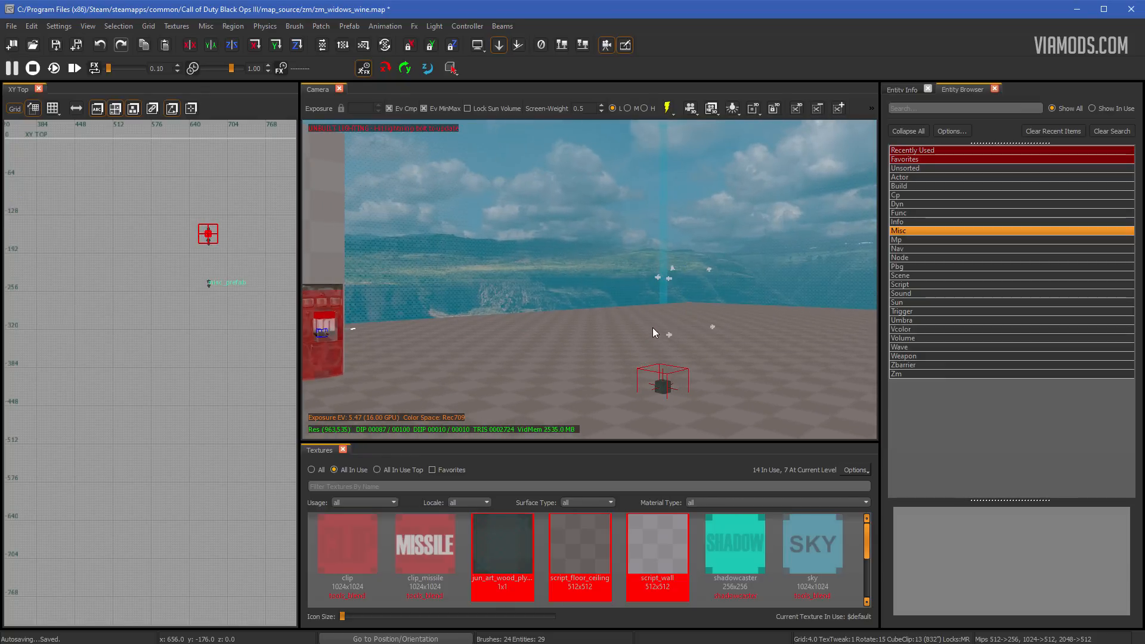
pyautogui.click(666, 108)
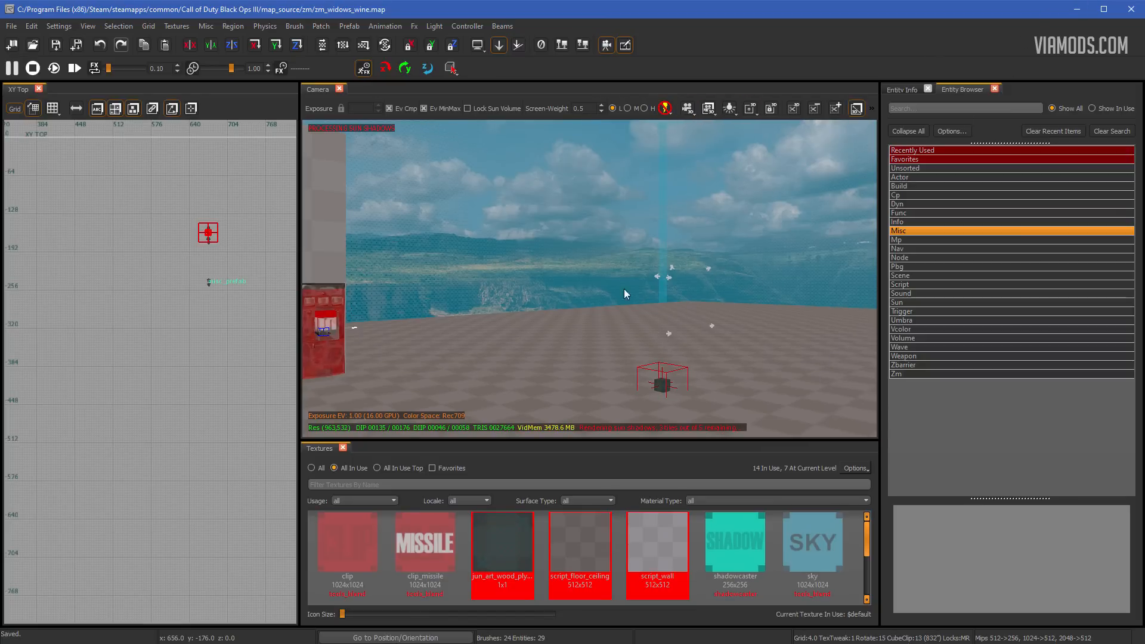
pyautogui.moveTo(677, 315)
pyautogui.mouseDown(button='right')
pyautogui.moveTo(707, 320)
pyautogui.moveTo(677, 315)
pyautogui.mouseUp(button='right')
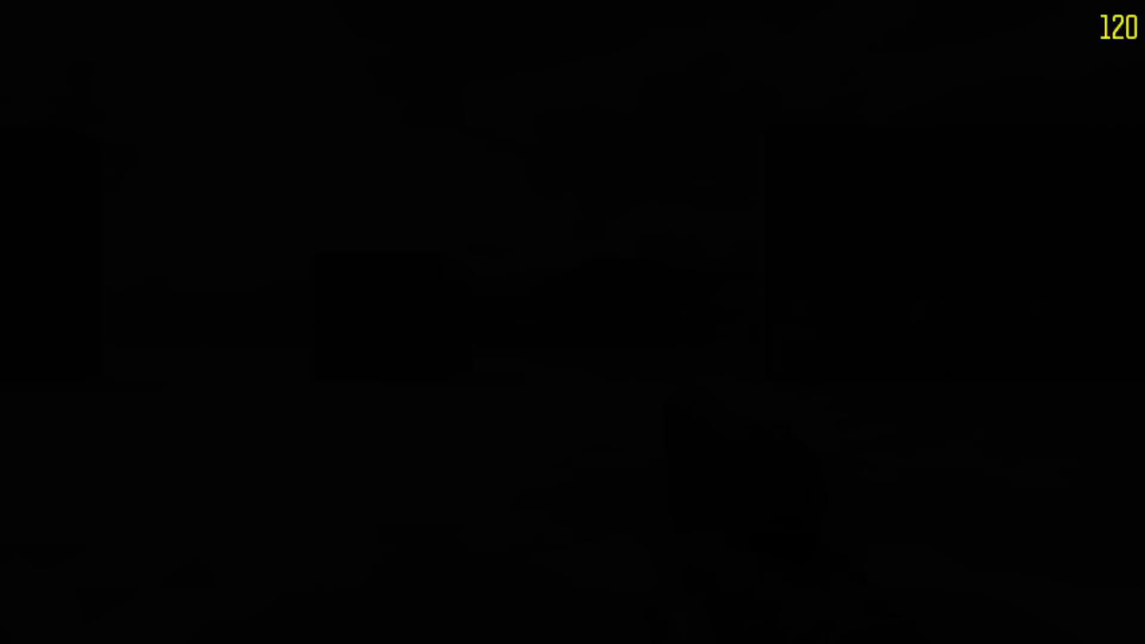
# Step: Approach the Widow's Wine machine in the running game and inspect its model up close
pyautogui.press('w')
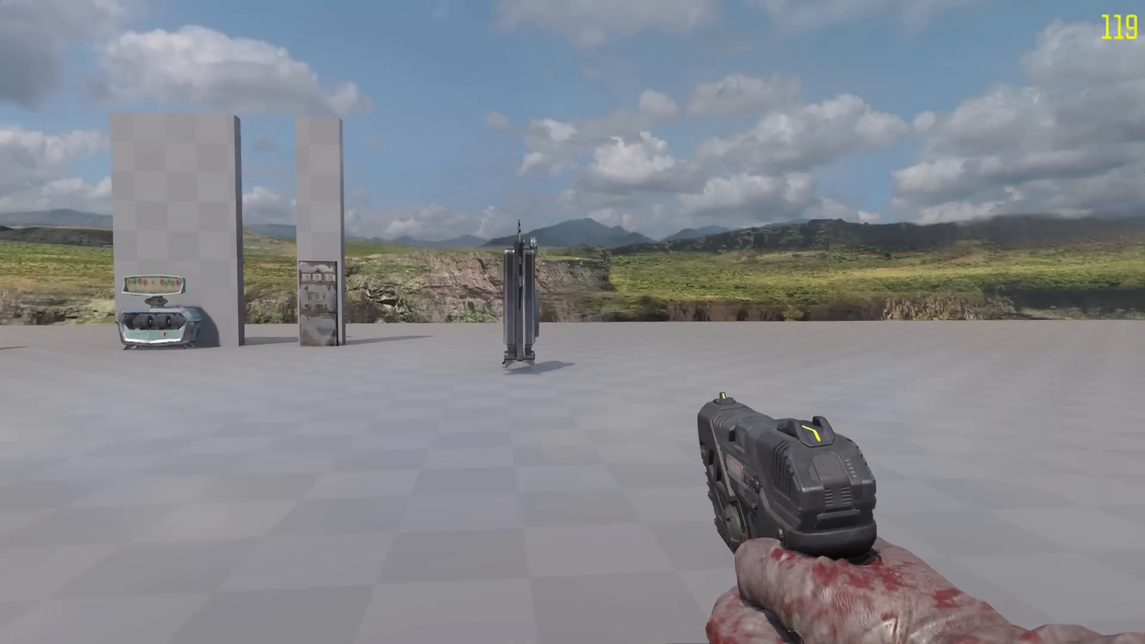
pyautogui.press('w')
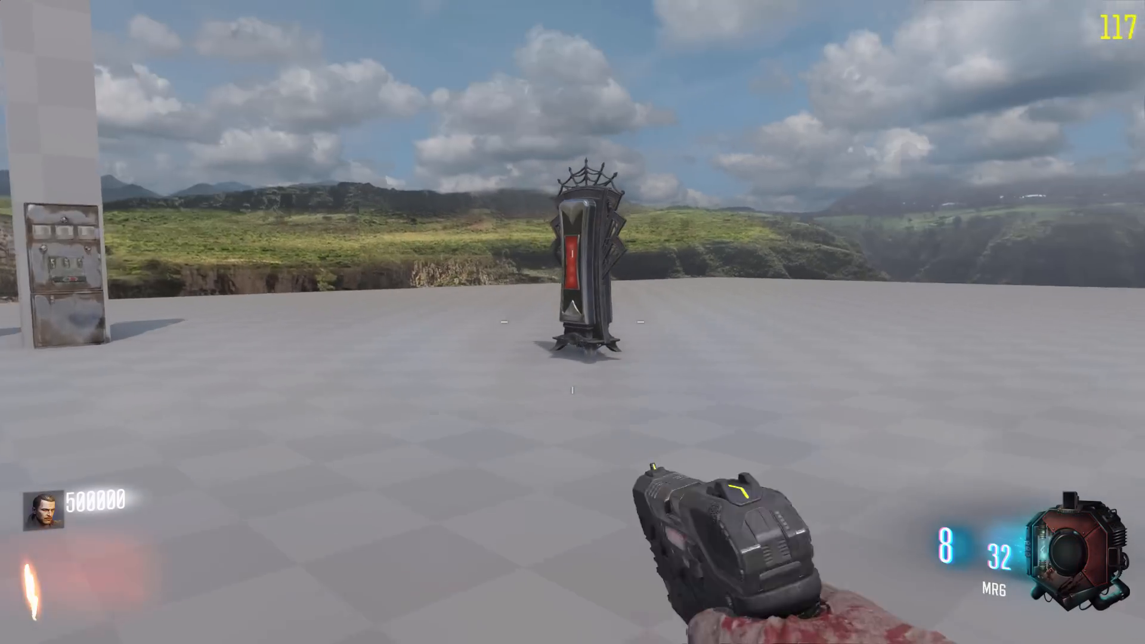
pyautogui.press('w')
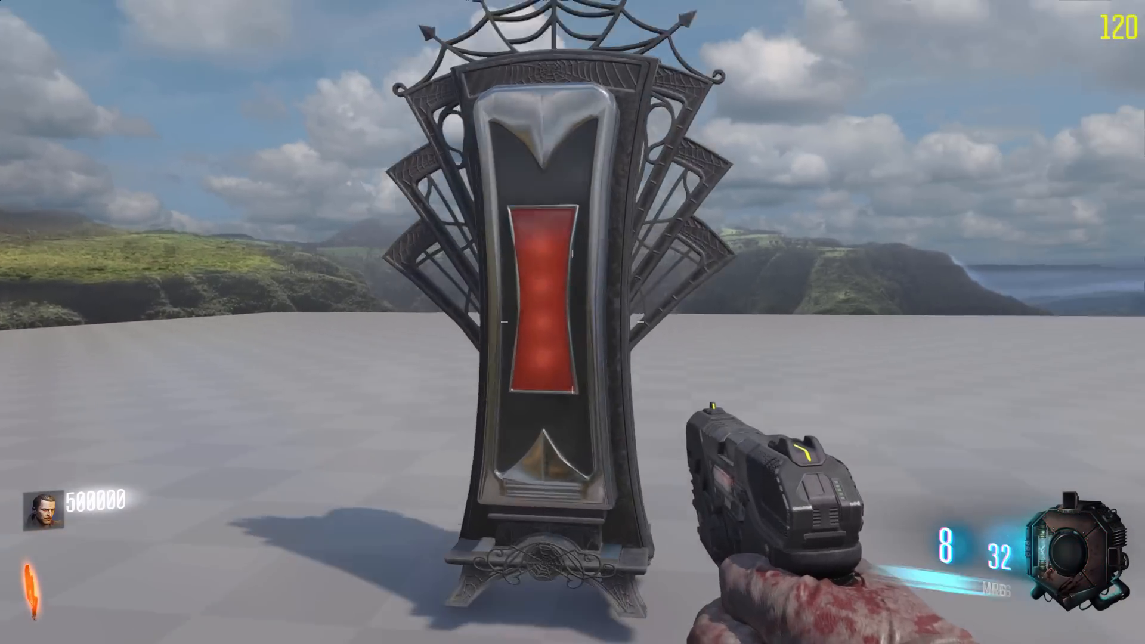
# Step: Turn on the power at the in-game switch and buy Widow's Wine from its machine
pyautogui.press('w')
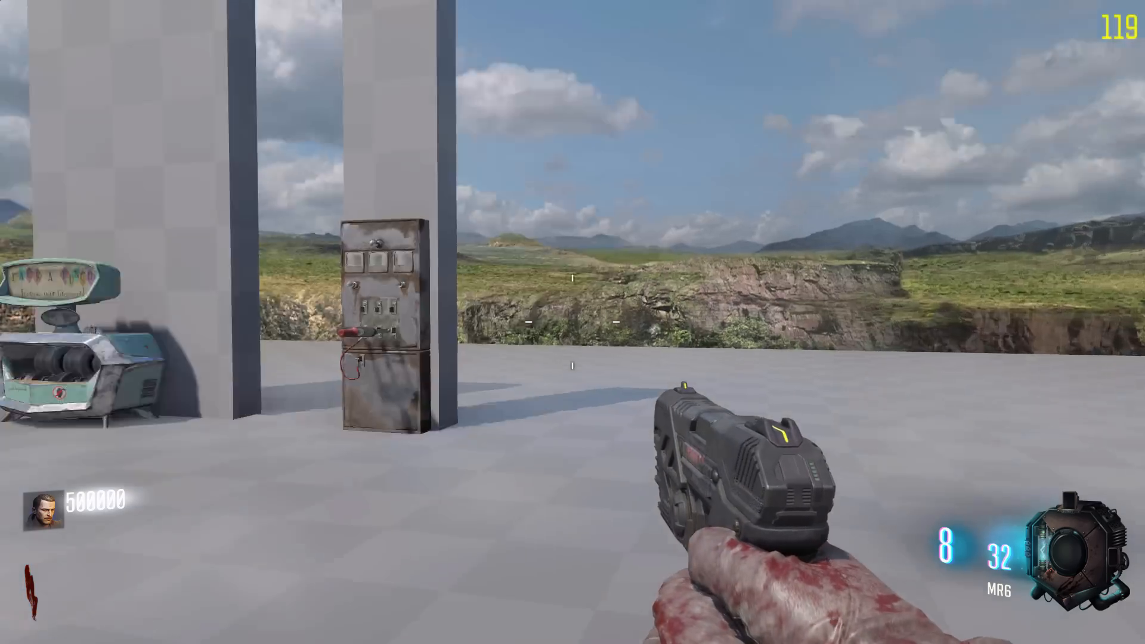
pyautogui.press('w')
pyautogui.press('f')
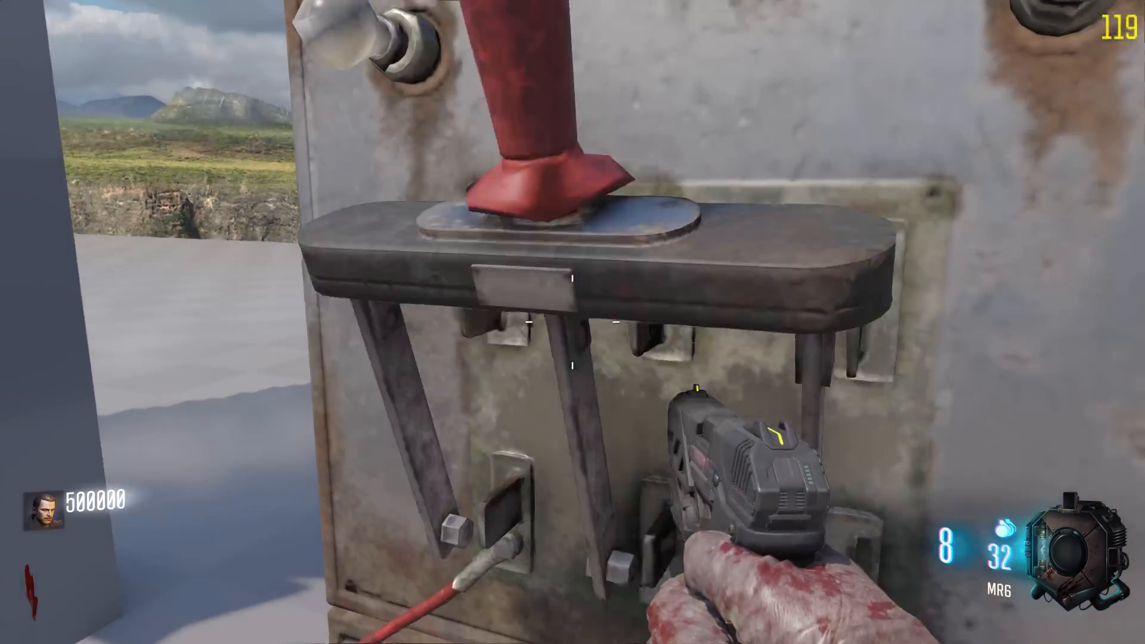
pyautogui.press('w')
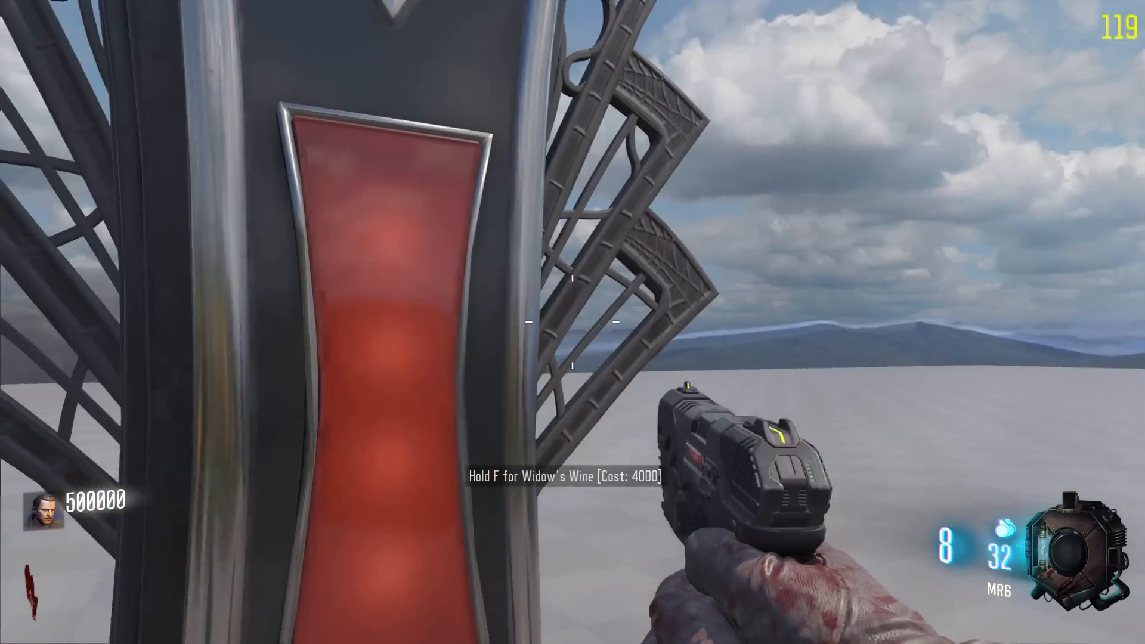
pyautogui.press('f')
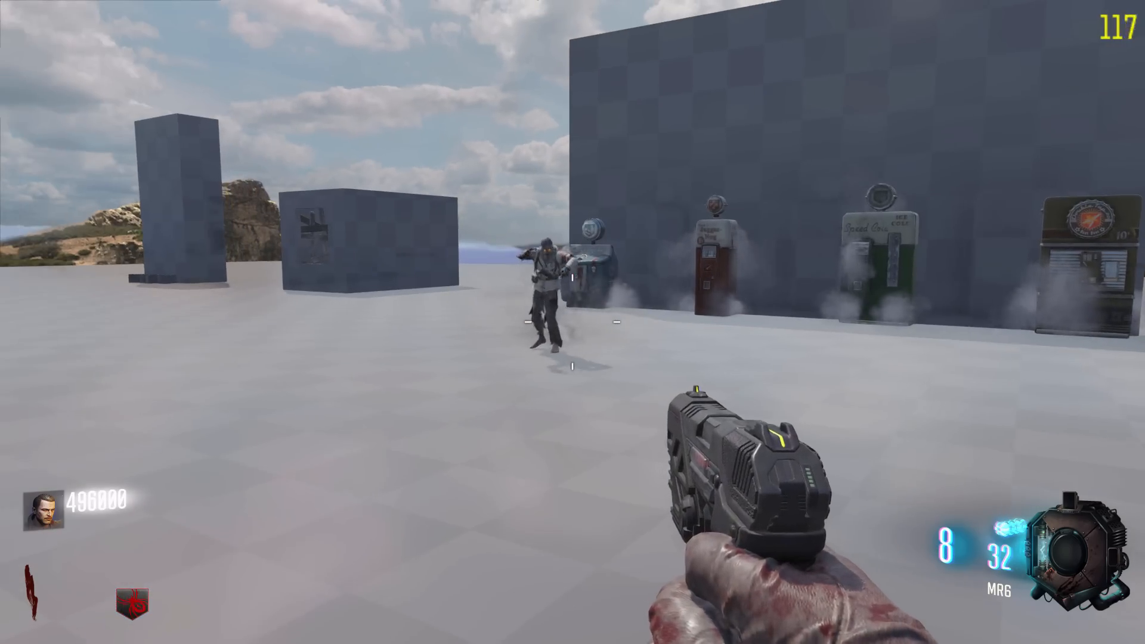
# Step: Test the game with the perk active by passing the other perk machines and shooting zombies with the Death Machine
pyautogui.press('w')
pyautogui.press('w')
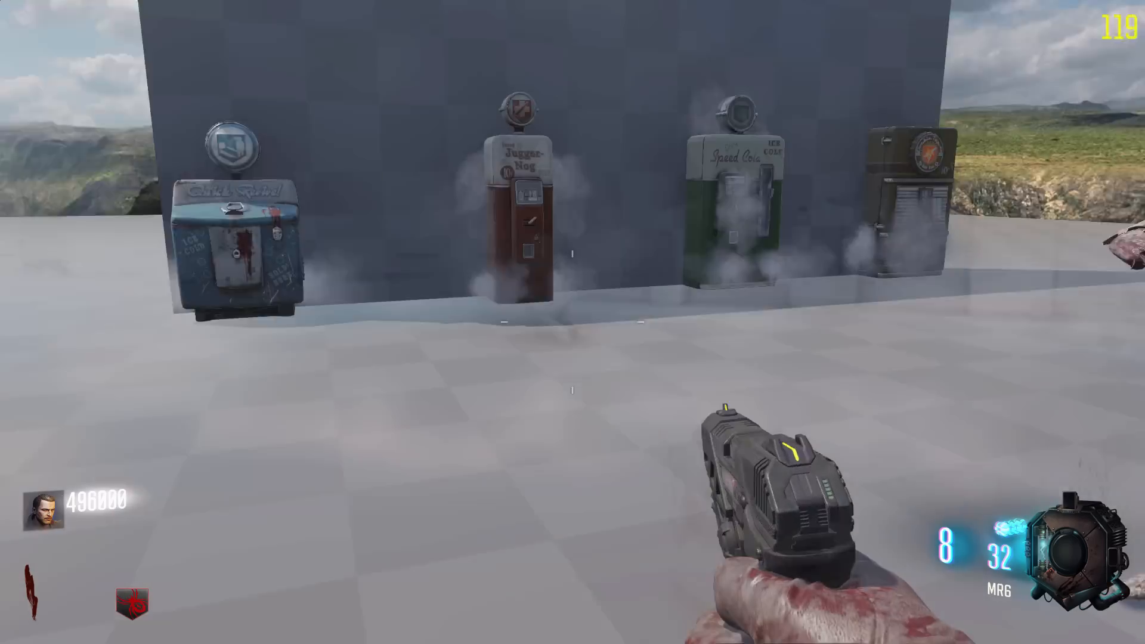
pyautogui.press('s')
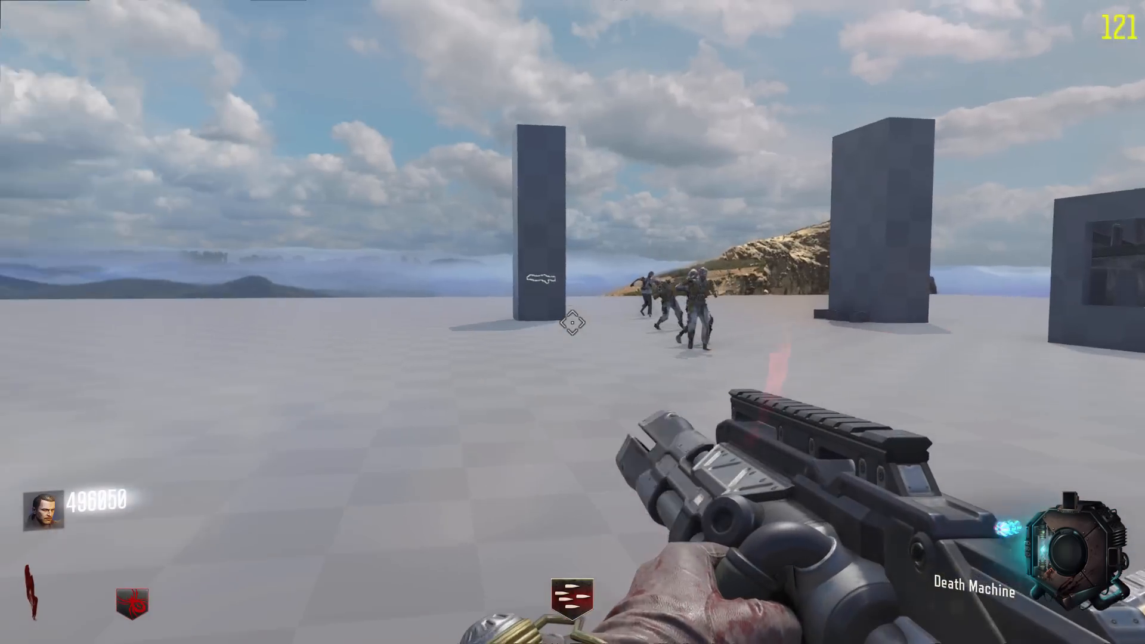
pyautogui.moveTo(572, 323); pyautogui.dragTo(572, 323)
pyautogui.press('w')
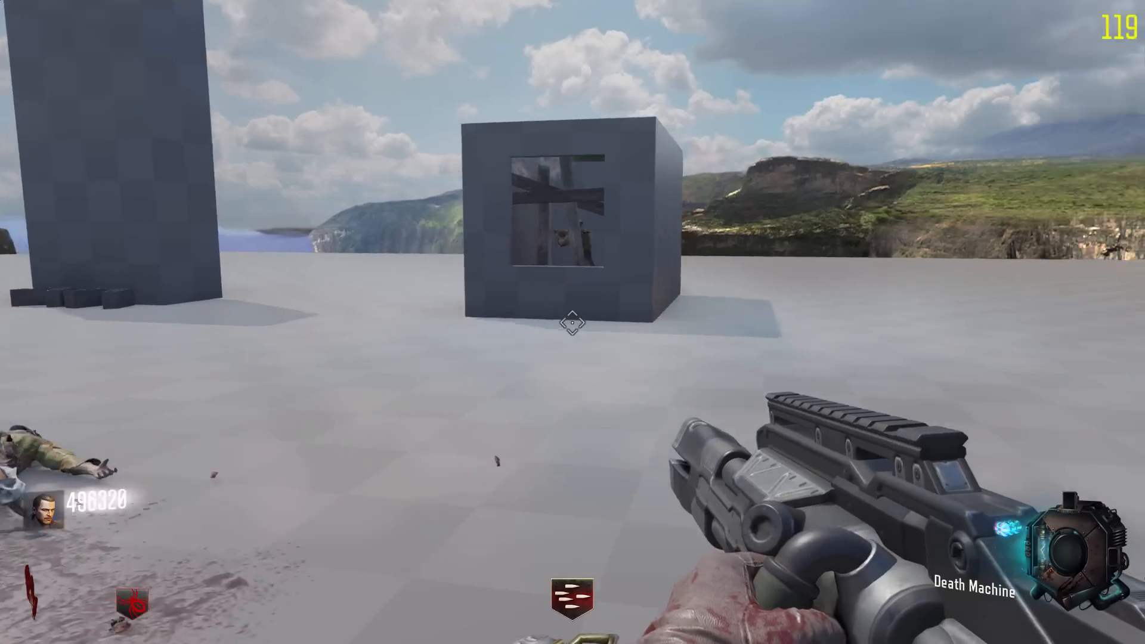
pyautogui.press('s')
pyautogui.press('s')
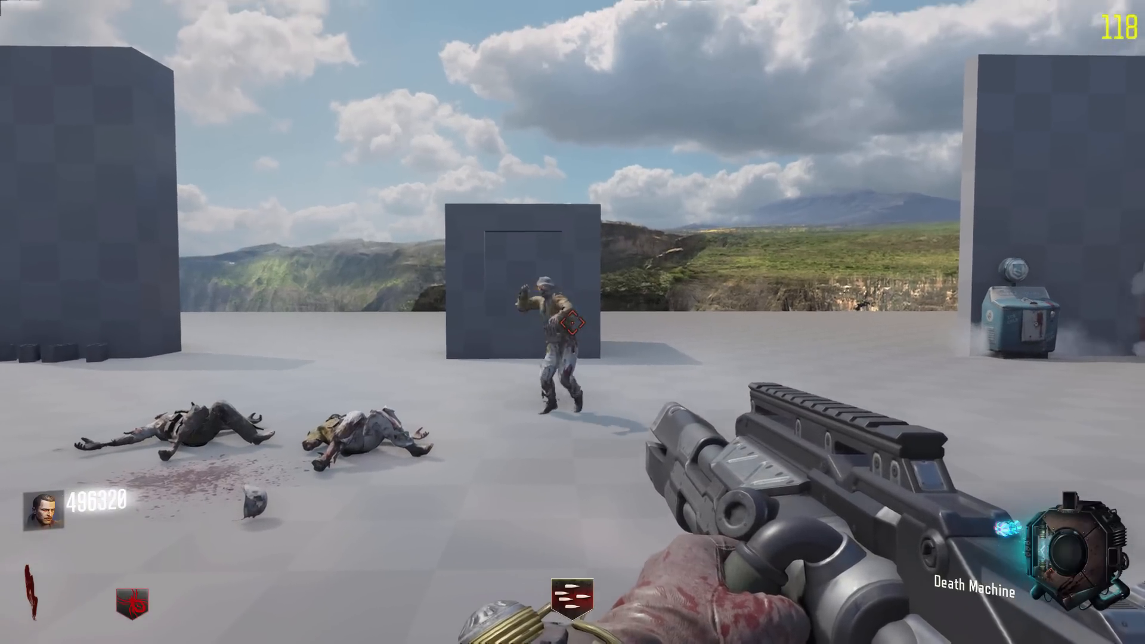
pyautogui.click(573, 322)
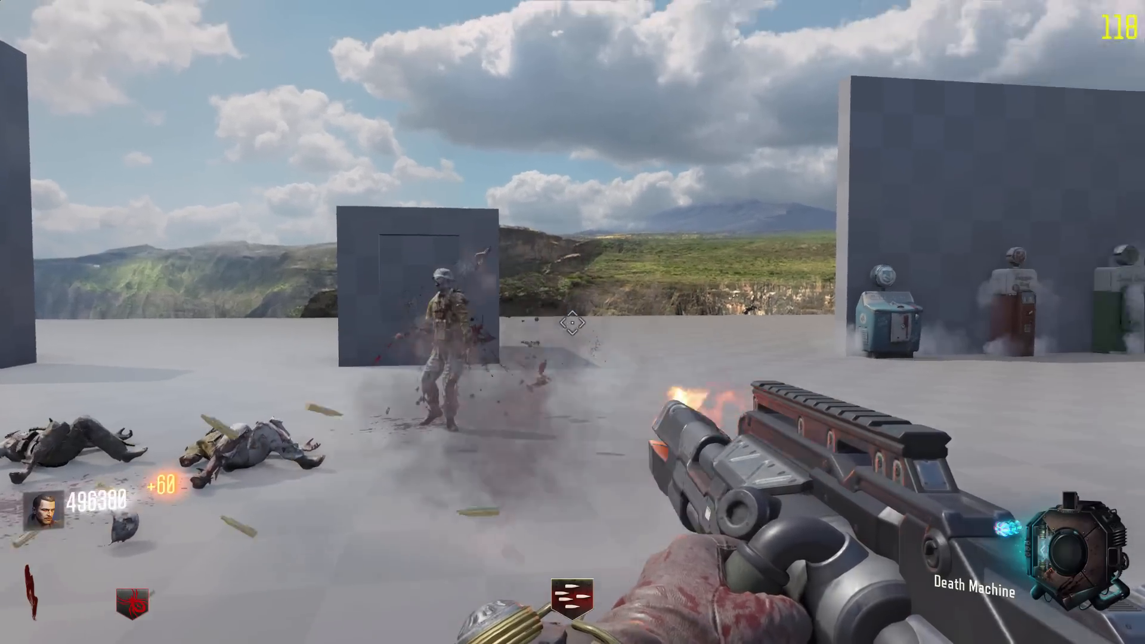